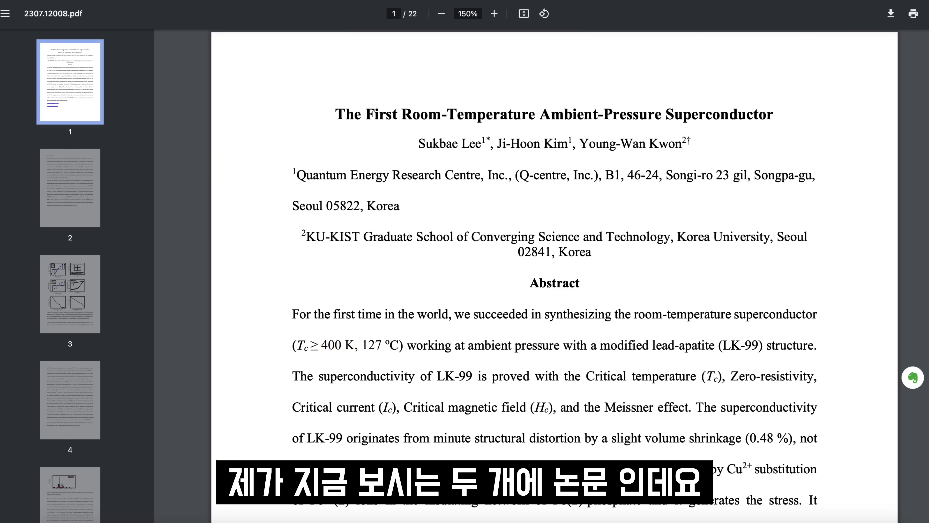
# Look over the title and first page of the superconductor paper 2307.12008.pdf.
pyautogui.hotkey('ctrl', 'Tab')
pyautogui.hotkey('ctrl', 'Tab')
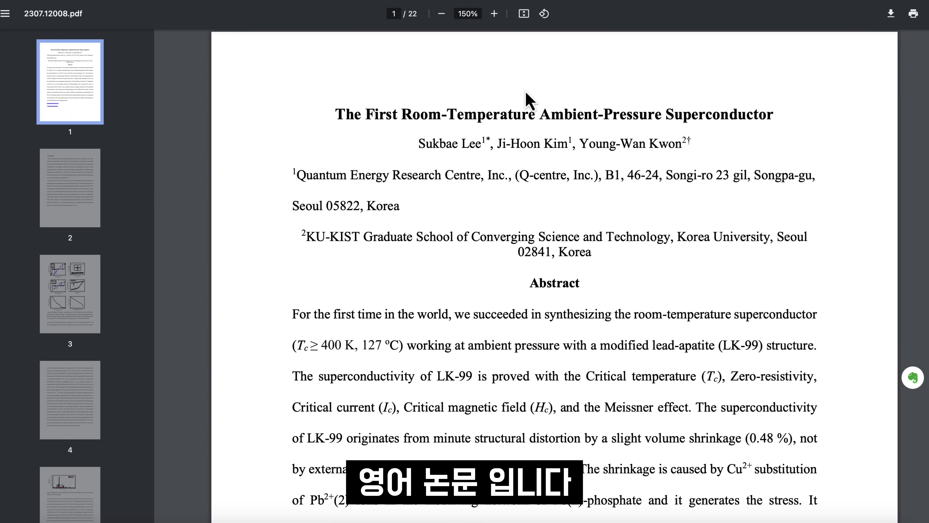
pyautogui.moveTo(663, 115); pyautogui.dragTo(805, 119)
pyautogui.click(798, 118)
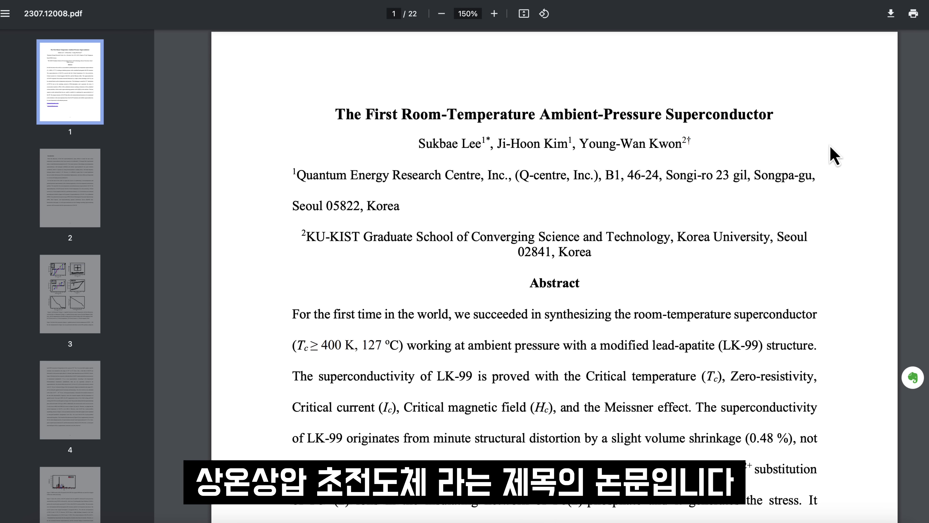
pyautogui.scroll(-5, 546, 394)
pyautogui.scroll(5, 546, 394)
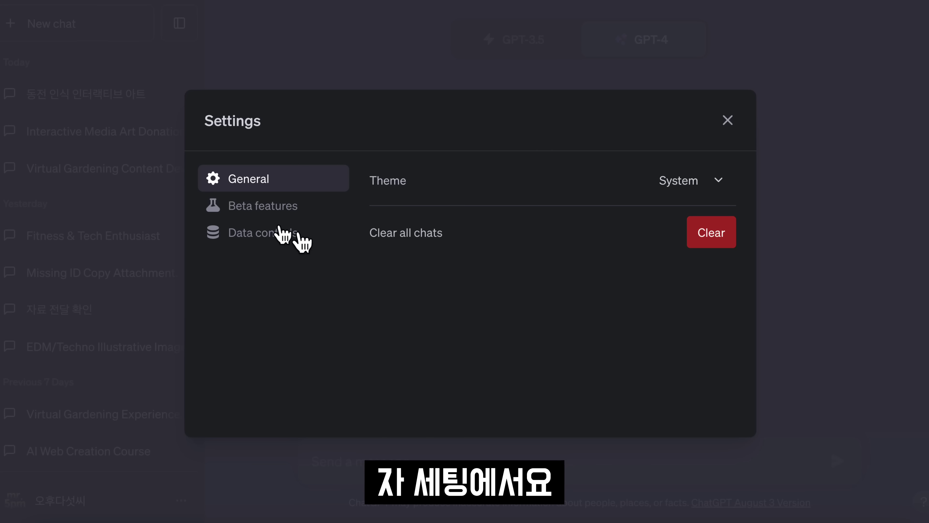
# Turn on Plugins in the beta features and enable the Ai PDF plugin for the GPT-4 chat.
pyautogui.click(273, 208)
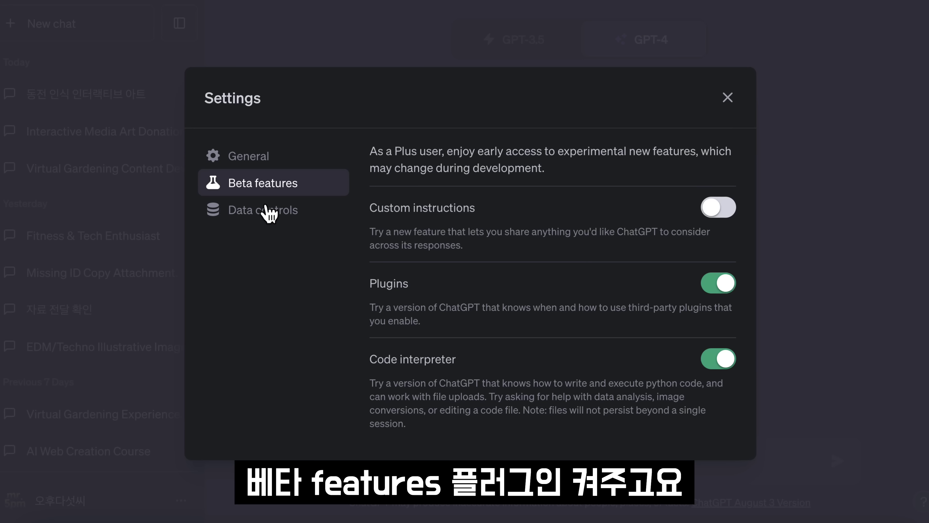
pyautogui.click(720, 284)
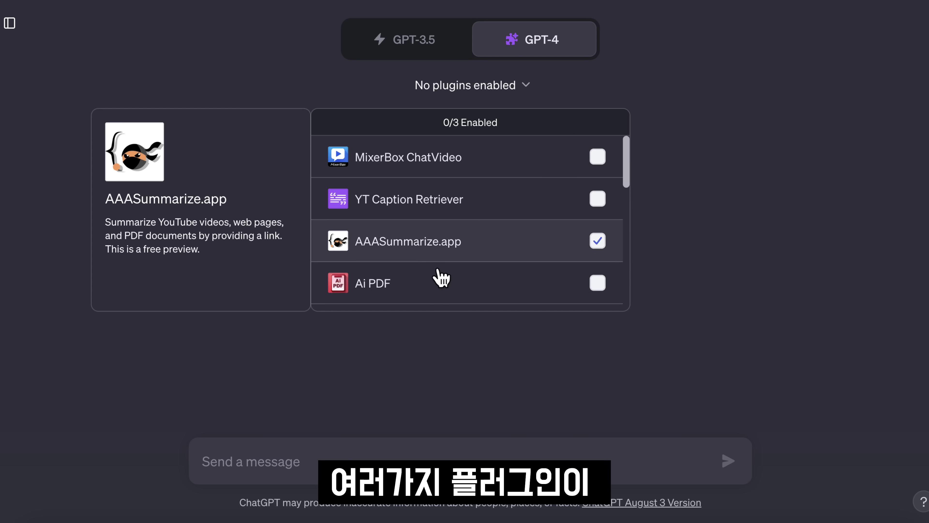
pyautogui.scroll(-4, 474, 289)
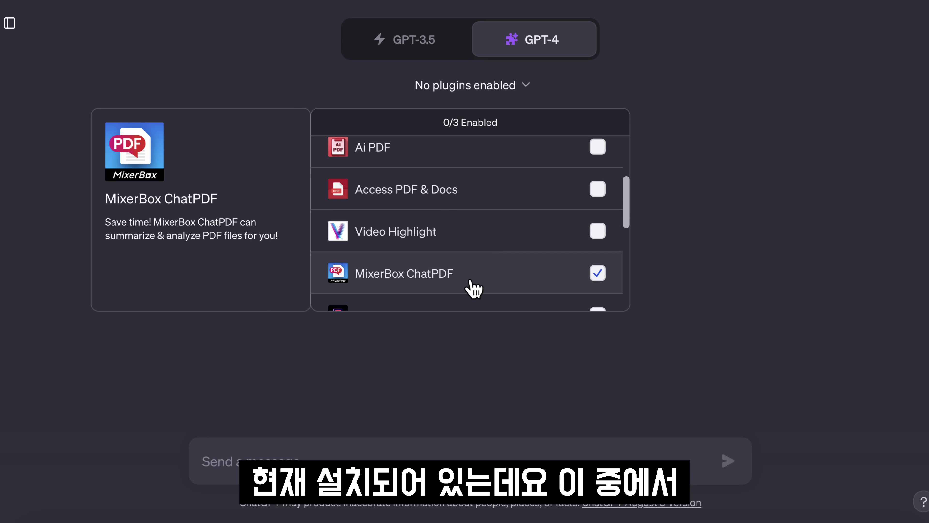
pyautogui.scroll(3, 474, 289)
pyautogui.scroll(1, 477, 288)
pyautogui.scroll(-3, 475, 286)
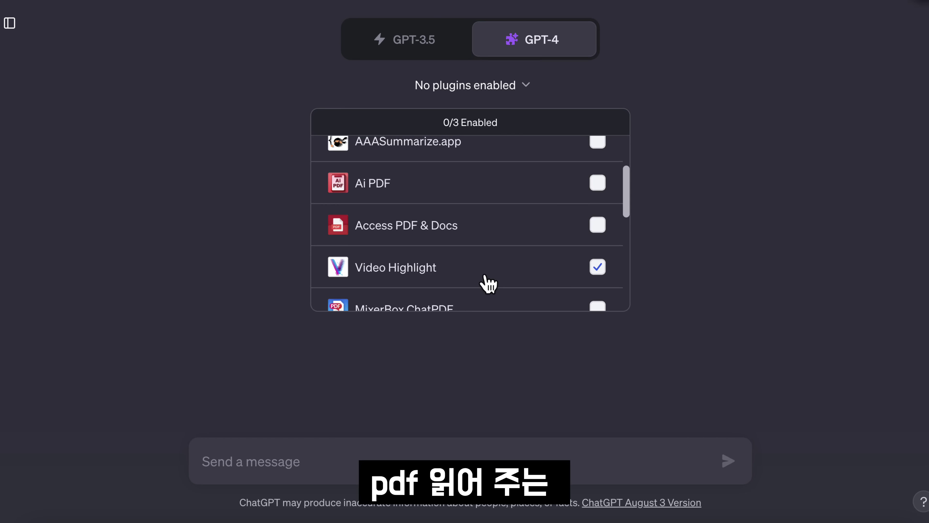
pyautogui.click(602, 197)
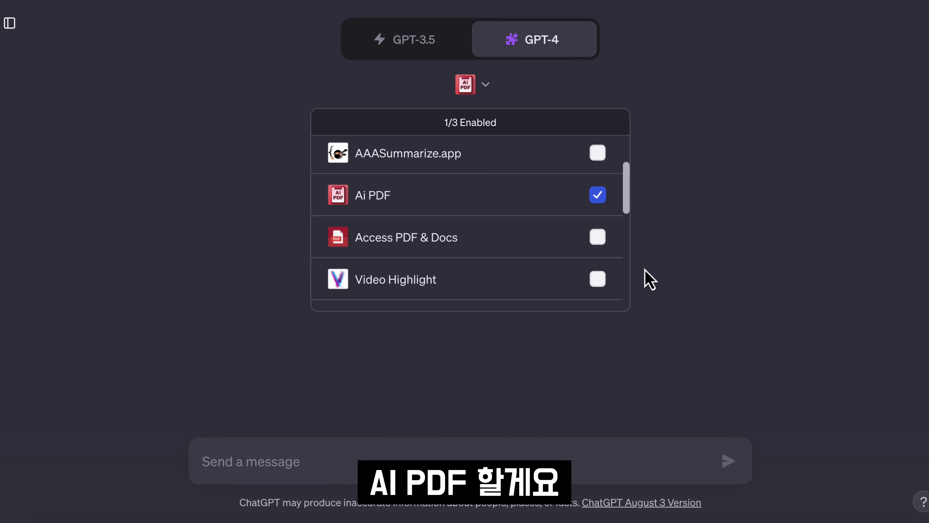
pyautogui.scroll(-1, 619, 293)
pyautogui.click(369, 455)
pyautogui.write('https://arxiv.org/ftp/arxiv/papers/2307/2307.12008.pdf')
pyautogui.moveTo(544, 454); pyautogui.dragTo(190, 463)
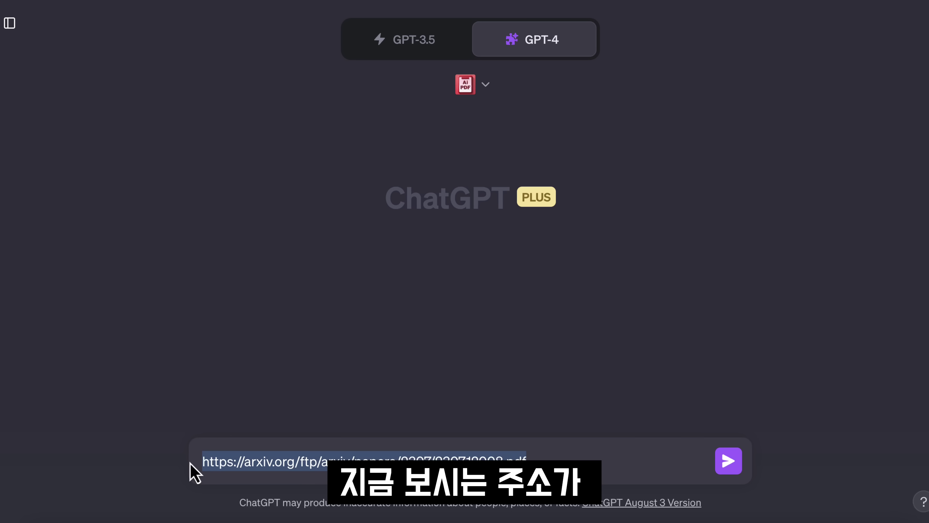
pyautogui.click(571, 457)
pyautogui.moveTo(568, 458); pyautogui.dragTo(194, 465)
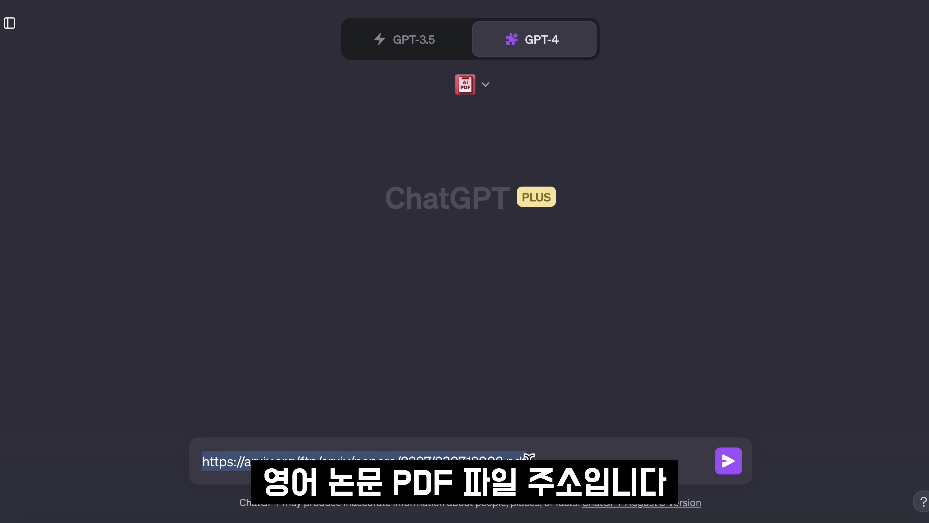
pyautogui.click(544, 459)
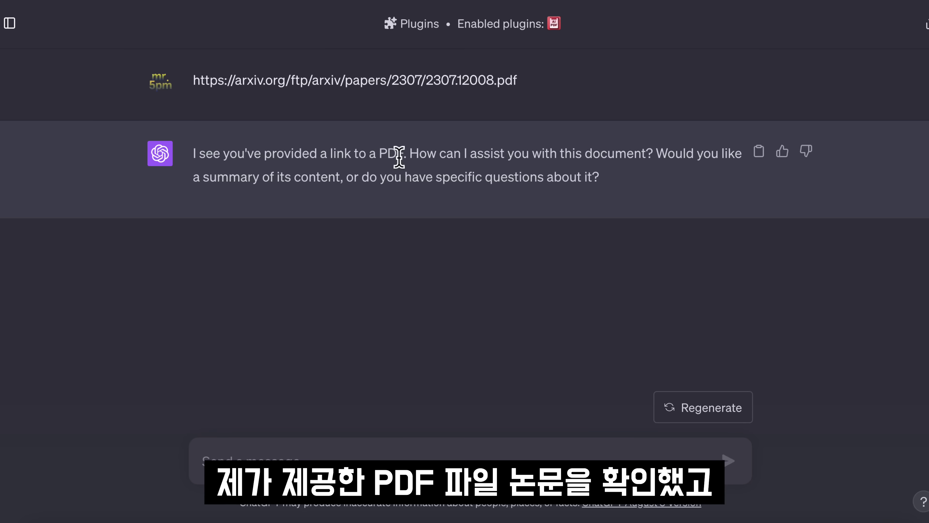
# Ask what the paper is about with the message "이 논문이 어떤 주제인지 알려주세요".
pyautogui.moveTo(409, 153); pyautogui.dragTo(214, 172)
pyautogui.click(517, 190)
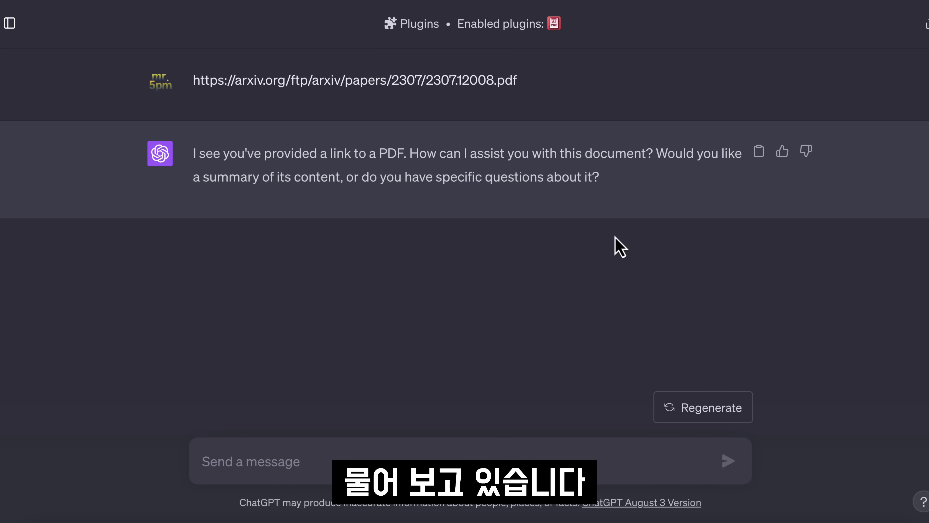
pyautogui.write('이')
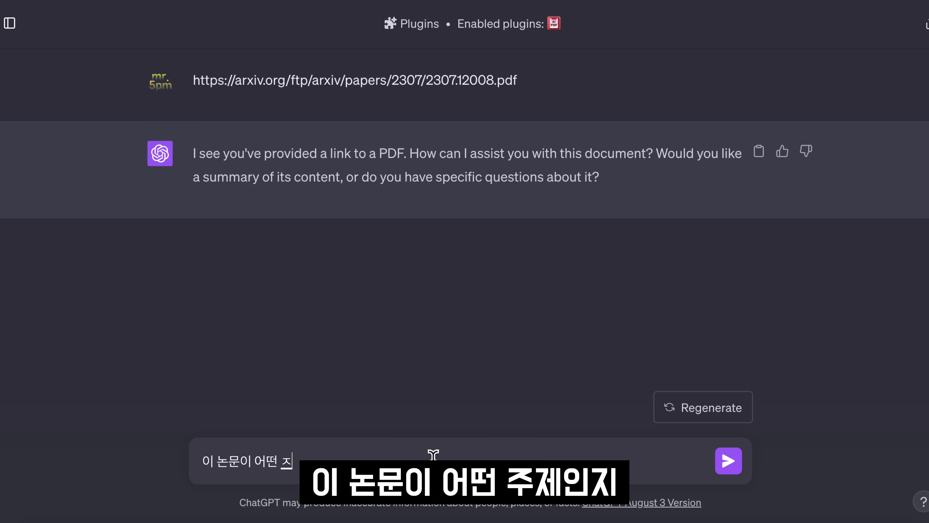
pyautogui.write(' 논문이 어떤 주제인지 알려주세요')
pyautogui.press('Return')
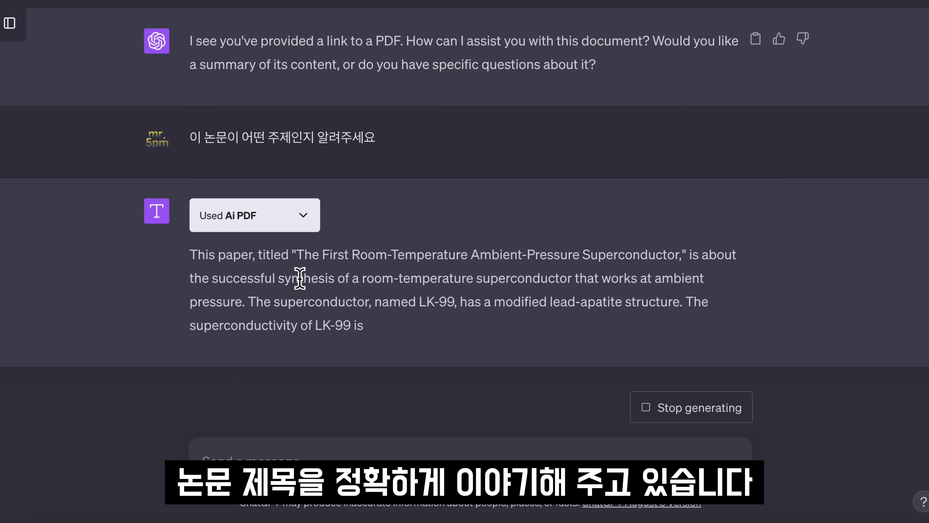
# Ask for a very easy Korean explanation that even an elementary school student can understand, starting with "한글로 아주아주 쉽게 초등학생도 이해할 수".
pyautogui.moveTo(297, 249); pyautogui.dragTo(700, 258)
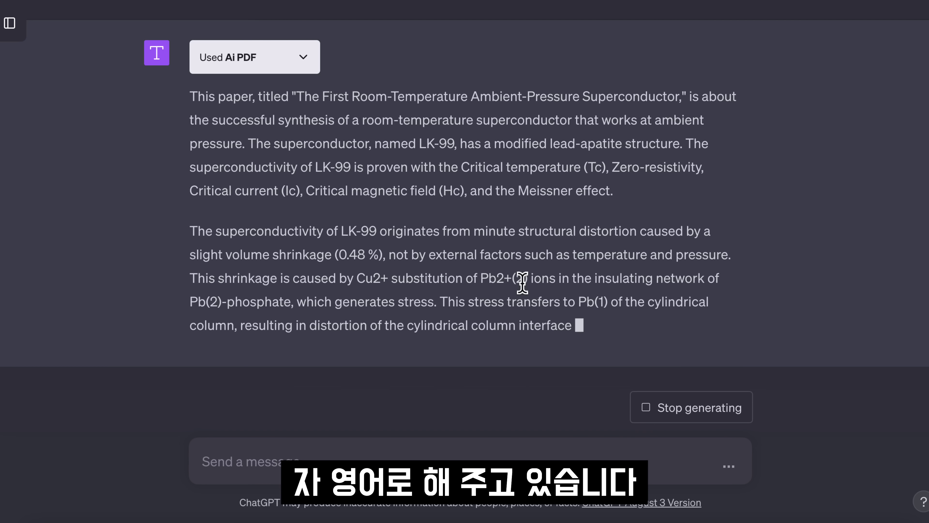
pyautogui.scroll(4, 522, 284)
pyautogui.scroll(-8, 543, 234)
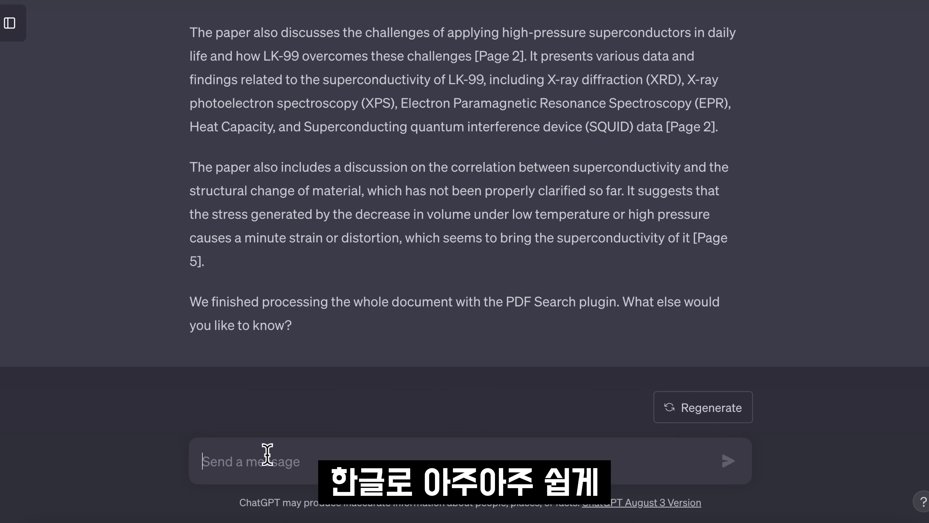
pyautogui.write('한글로 아주아주 쉽ㄱ')
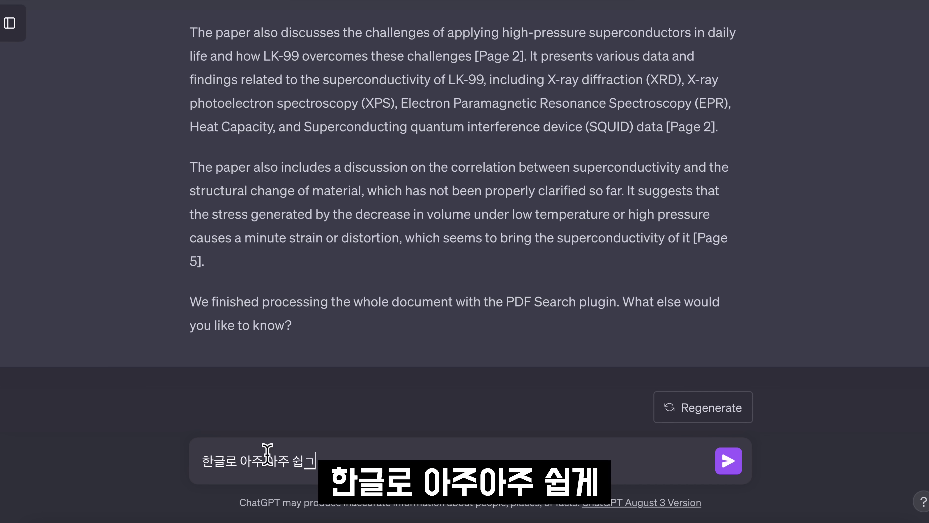
pyautogui.write('게 ㅊㅗ등 ㅎ')
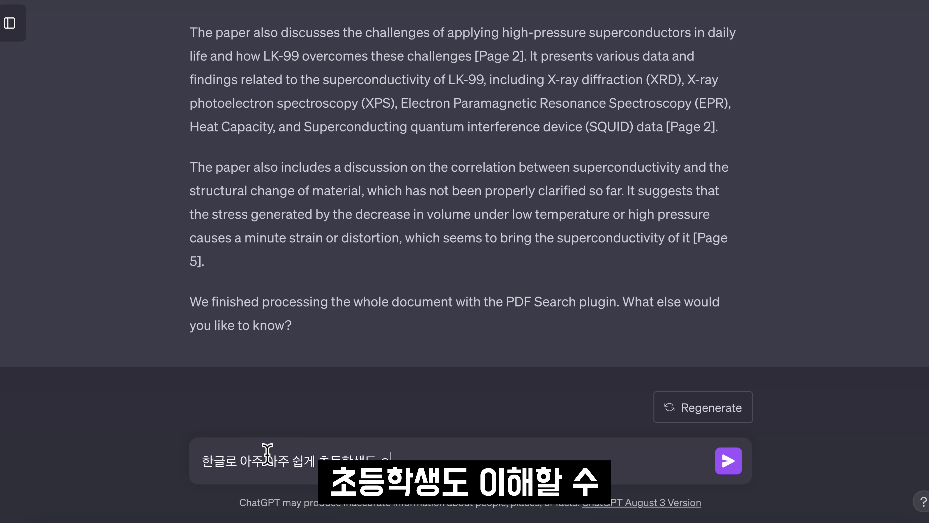
pyautogui.write('ㅏㄱ생도 이해할 수 이')
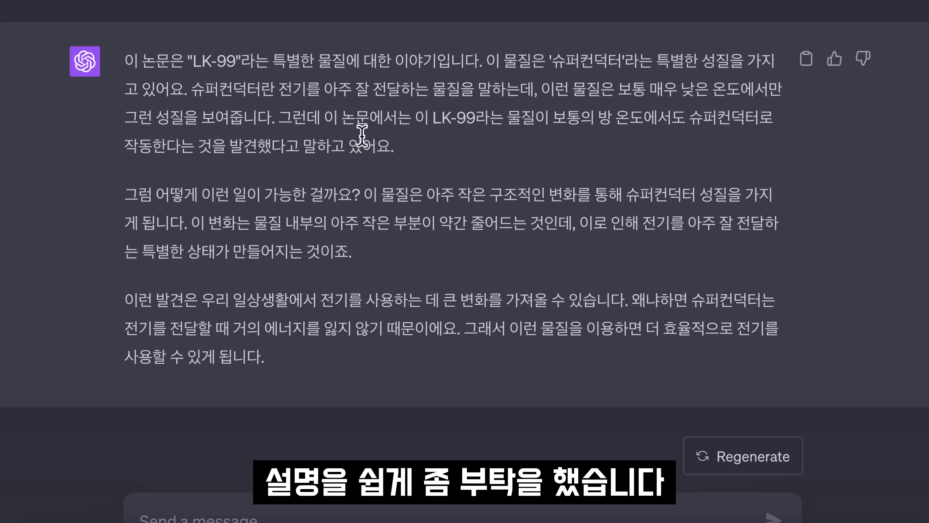
# Read the first paragraph of the Korean explanation, marking the passages on LK-99, the term 슈퍼컨덕터 and the temperature conditions.
pyautogui.moveTo(193, 61); pyautogui.dragTo(240, 60)
pyautogui.click(345, 63)
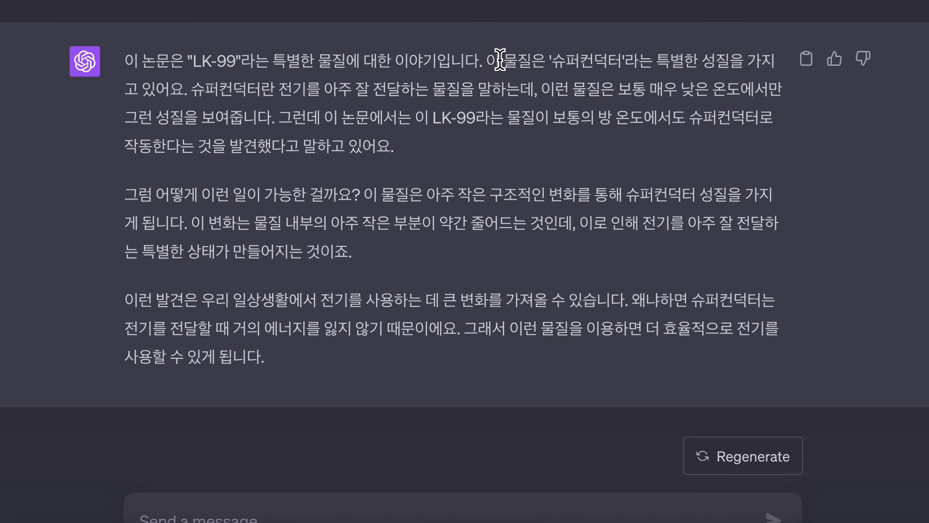
pyautogui.moveTo(549, 60); pyautogui.dragTo(621, 62)
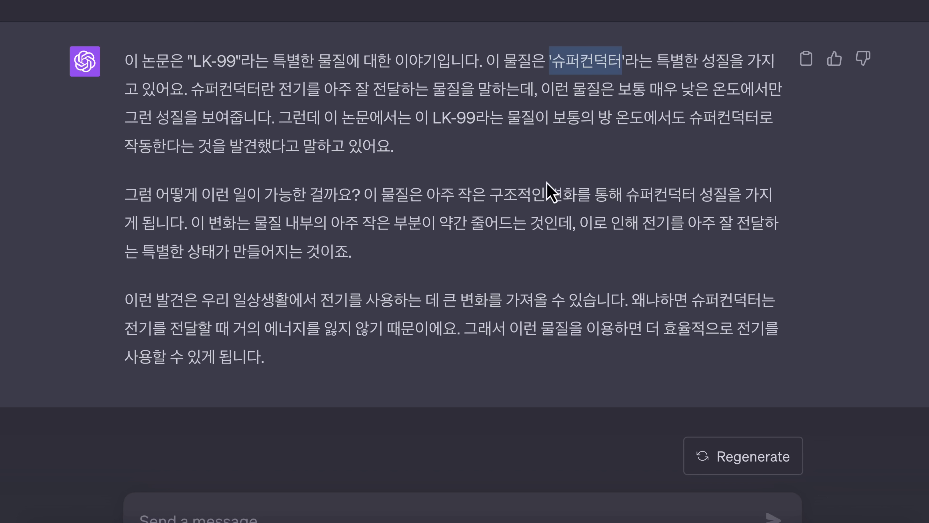
pyautogui.moveTo(191, 89); pyautogui.dragTo(259, 91)
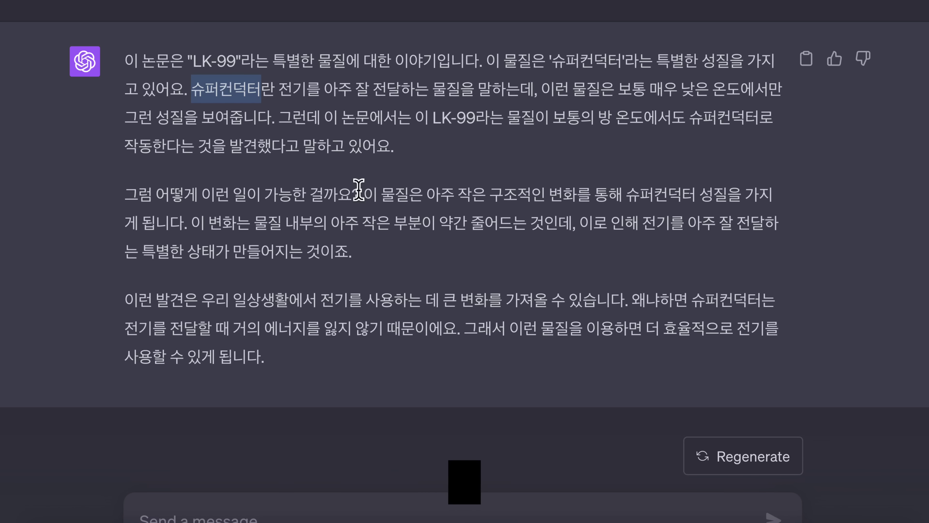
pyautogui.click(230, 95)
pyautogui.click(293, 96)
pyautogui.moveTo(198, 88); pyautogui.dragTo(821, 85)
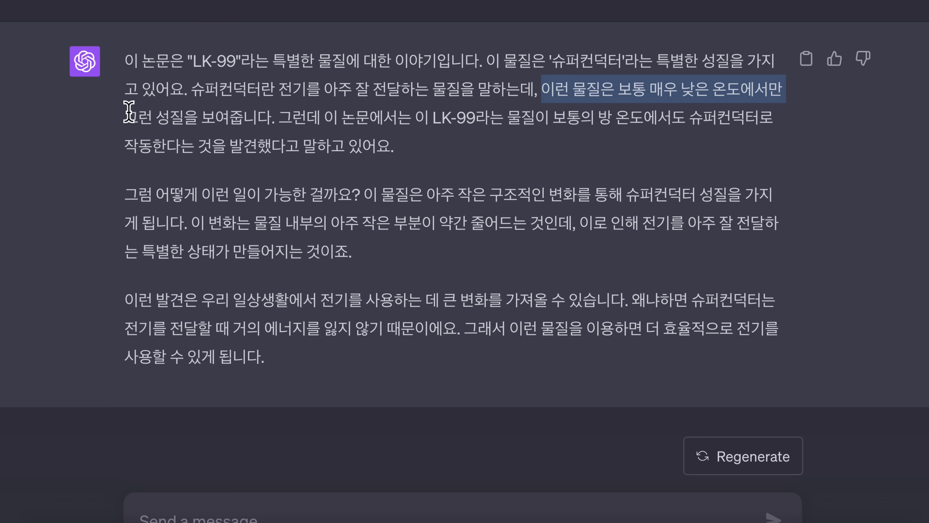
pyautogui.moveTo(129, 115); pyautogui.dragTo(272, 119)
pyautogui.click(291, 135)
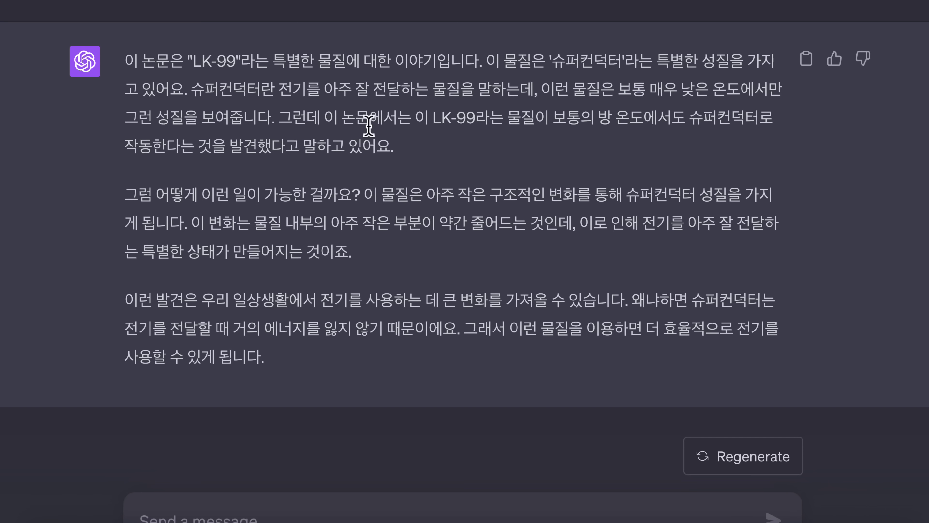
pyautogui.moveTo(431, 119); pyautogui.dragTo(686, 119)
pyautogui.click(600, 152)
pyautogui.click(683, 174)
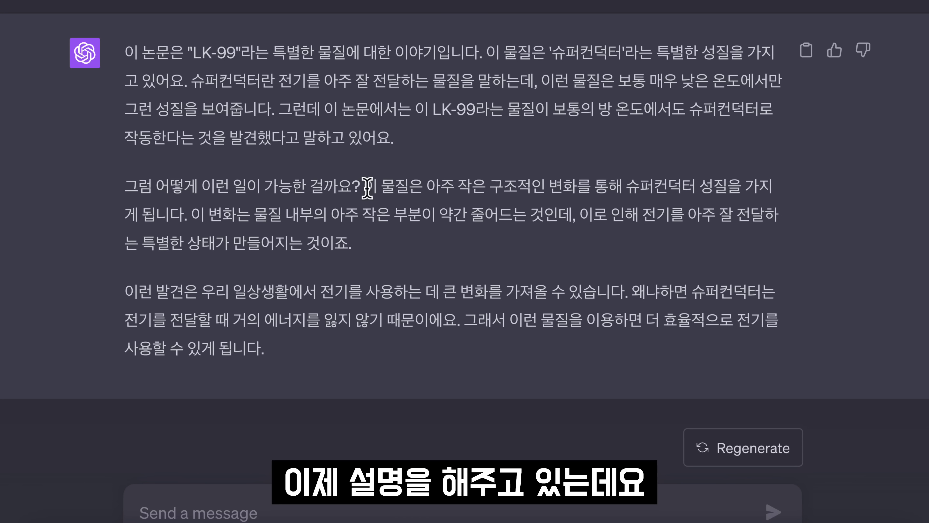
# Examine the second paragraph of the Korean explanation, marking the phrases on how the material gains its superconducting property.
pyautogui.moveTo(428, 186); pyautogui.dragTo(653, 186)
pyautogui.click(664, 204)
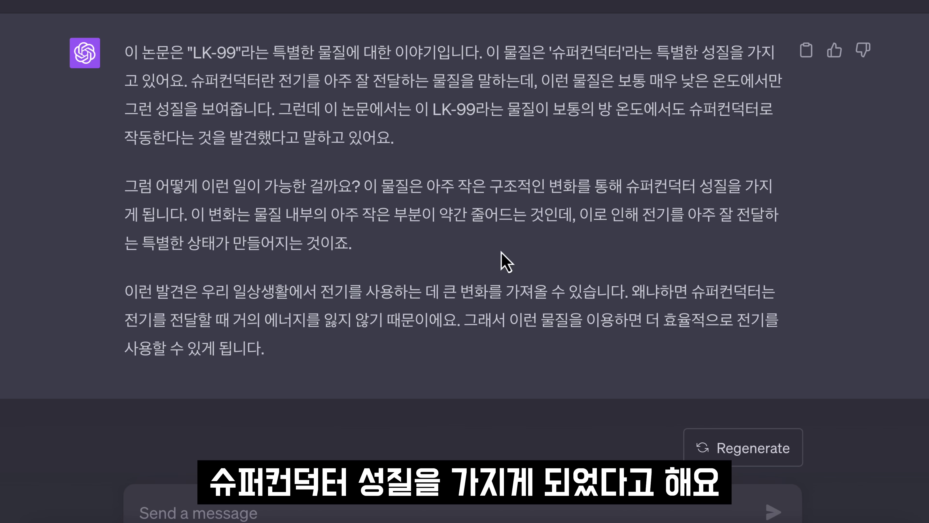
pyautogui.moveTo(489, 186); pyautogui.dragTo(588, 187)
pyautogui.click(517, 240)
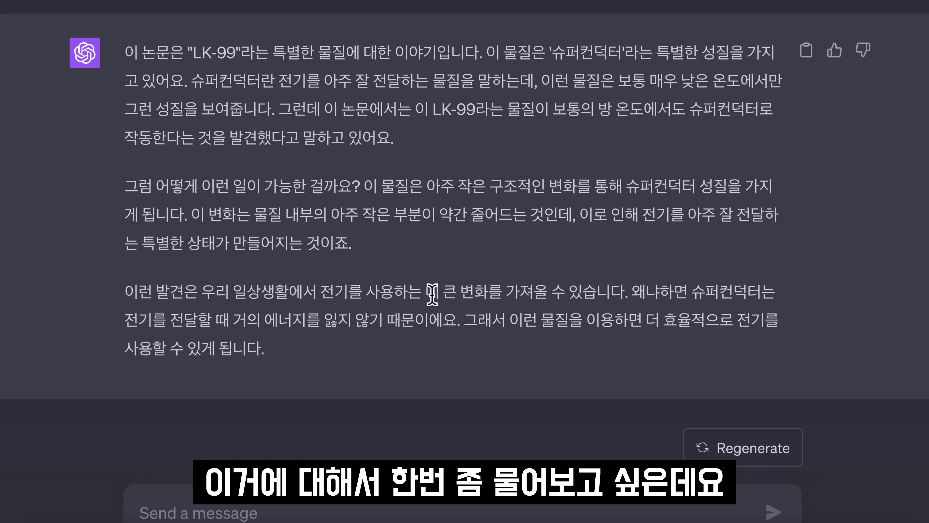
pyautogui.moveTo(254, 215); pyautogui.dragTo(565, 220)
pyautogui.click(458, 227)
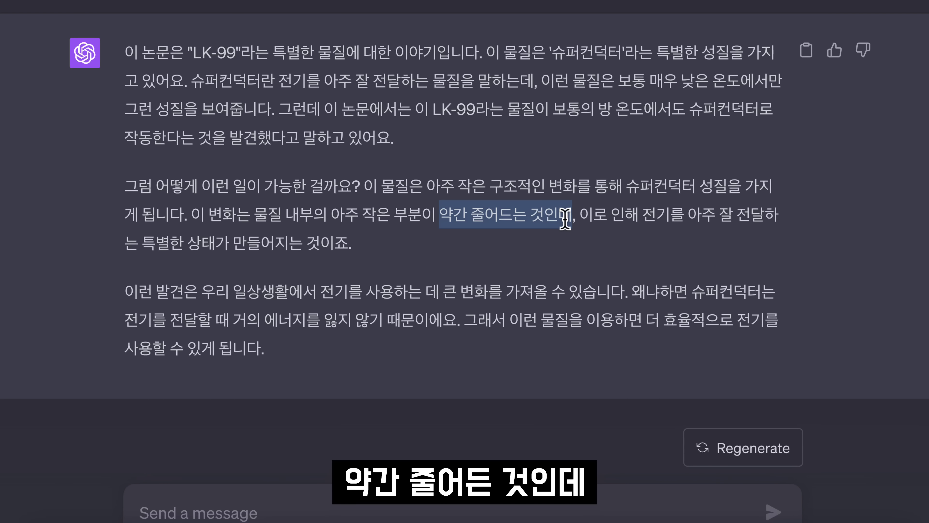
pyautogui.click(626, 229)
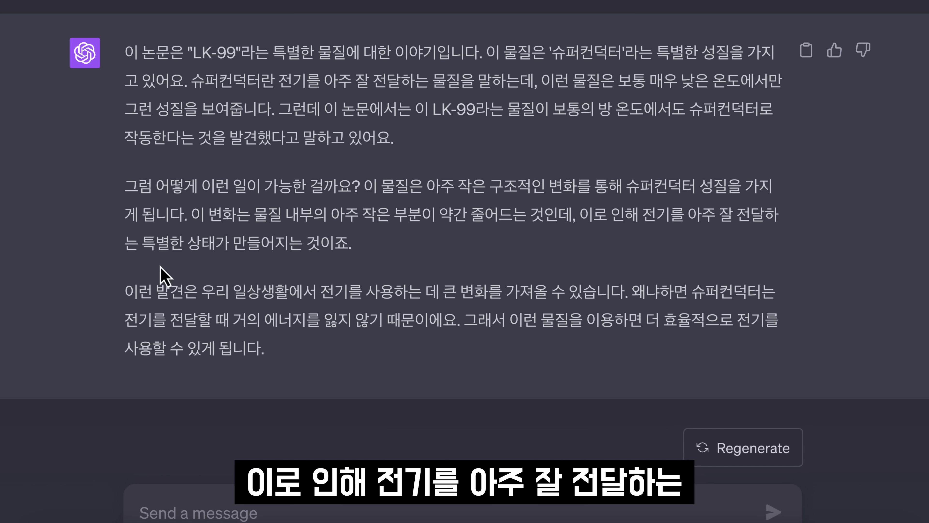
pyautogui.moveTo(133, 239); pyautogui.dragTo(317, 239)
pyautogui.click(392, 210)
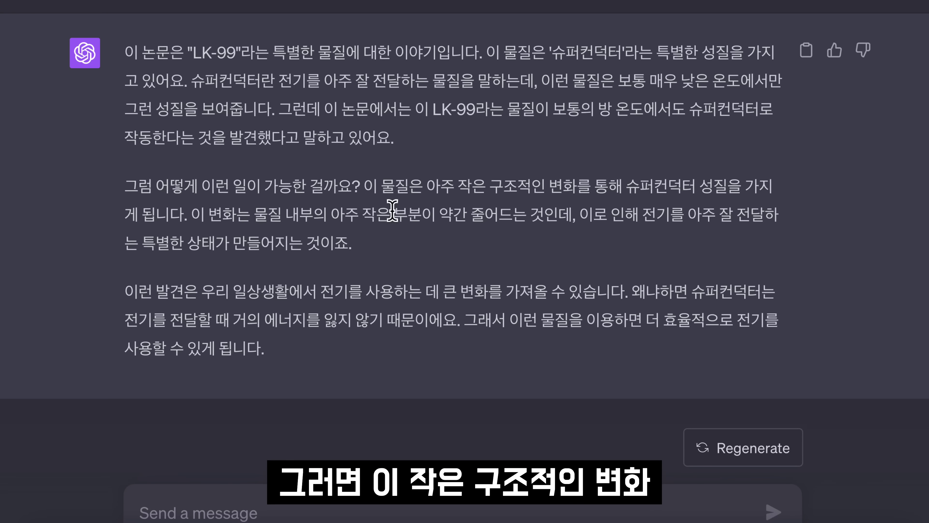
# Ask for more detail on the material's very small structural change (아주 작은 구조적인 변화).
pyautogui.moveTo(427, 186); pyautogui.dragTo(577, 193)
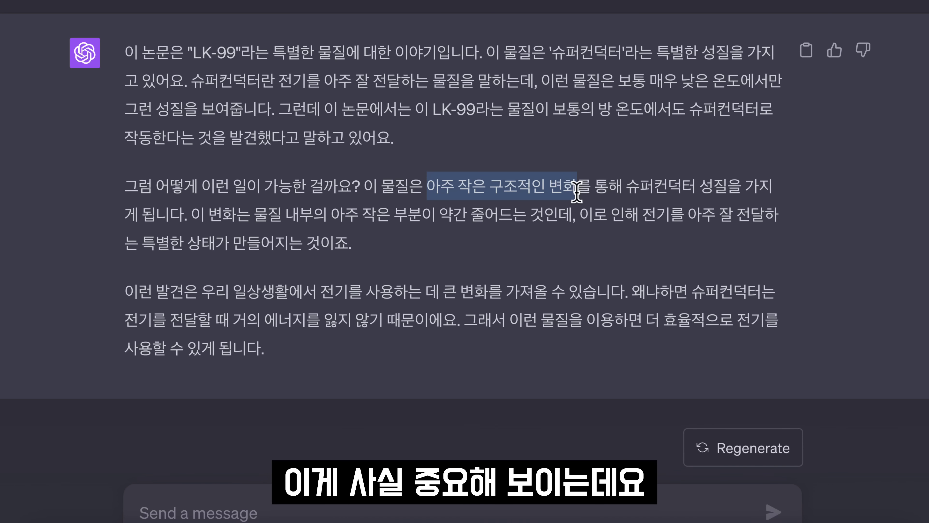
pyautogui.click(331, 504)
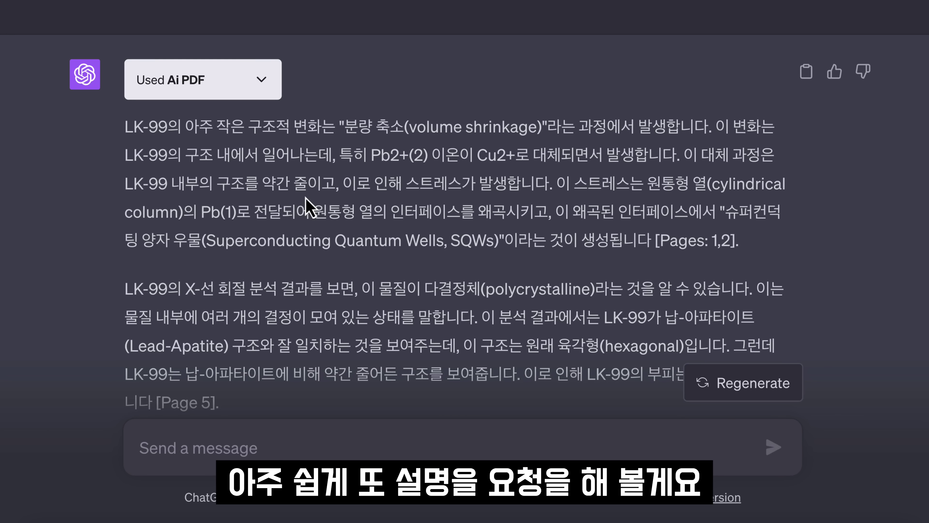
# Ask for the difficult explanation again in very easy analogies with "위 내용 너무 어렵다. 아주 아주 쉽게 비유를 해서 다시 설명해주세요".
pyautogui.scroll(-5, 306, 199)
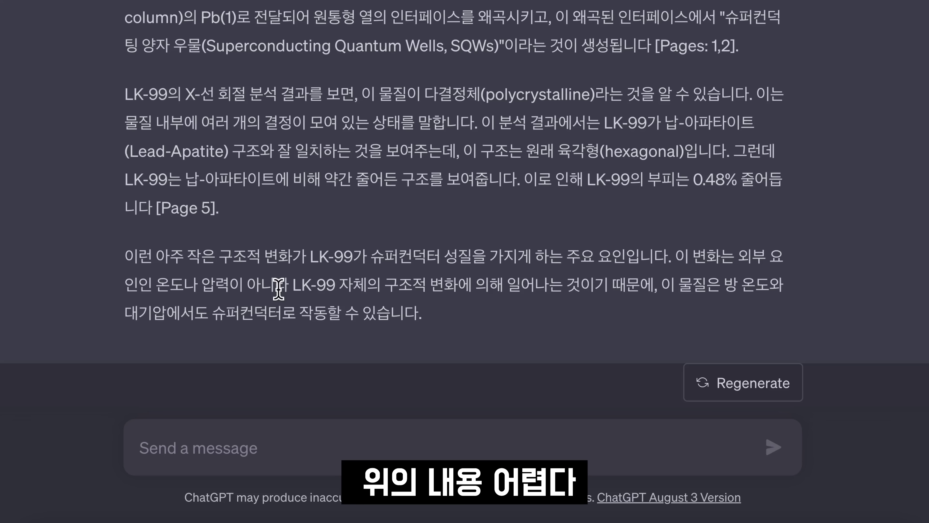
pyautogui.write('위 내용 너무 어렵다. 아주 아주 쉽게 비유를')
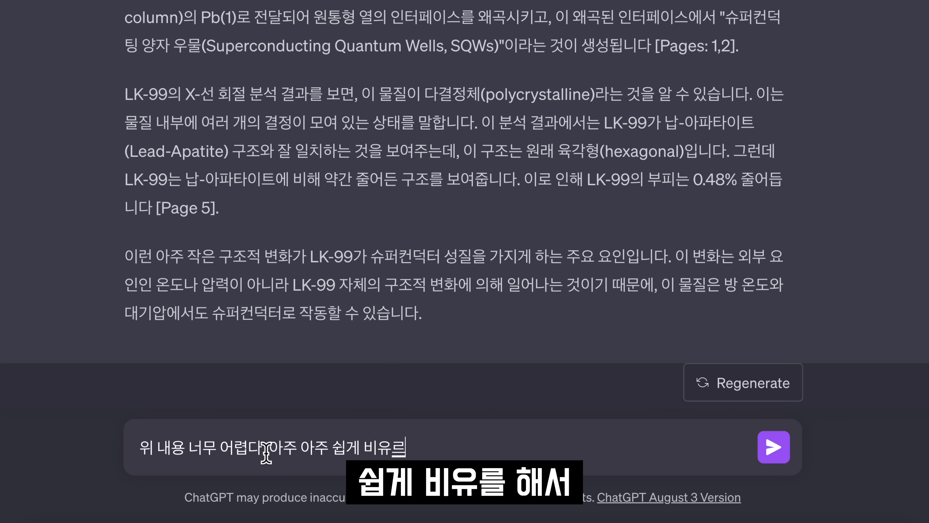
pyautogui.write(' 해서 다시 ')
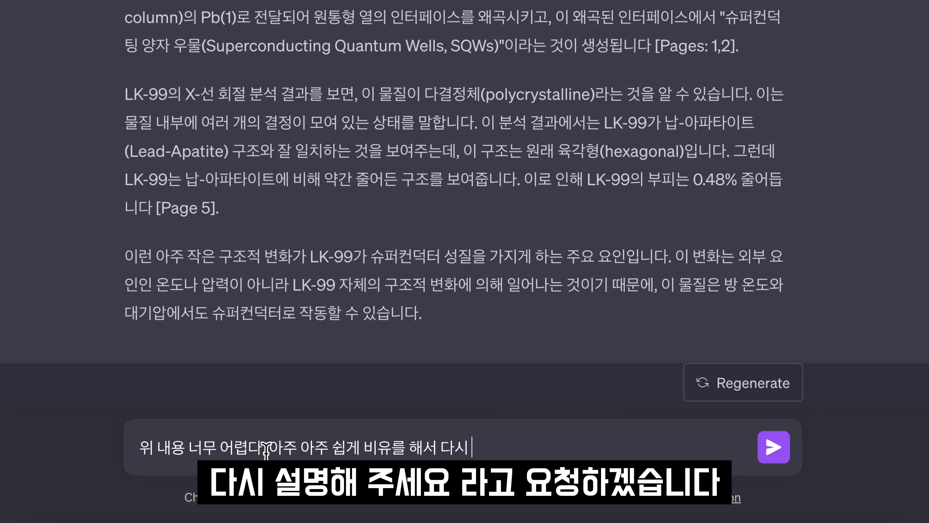
pyautogui.write('설명해주세요')
pyautogui.press('Return')
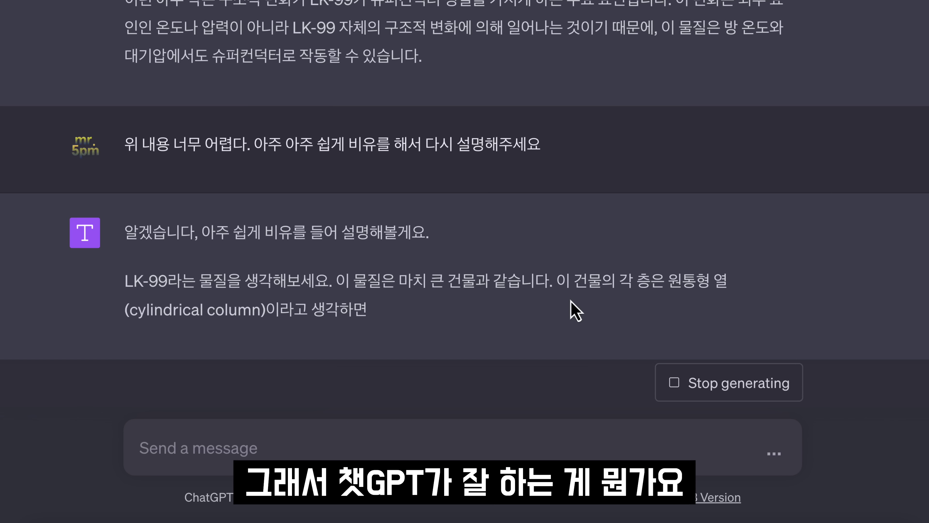
# Read the opening and first paragraph of the analogy answer, marking the phrases on the building comparison, 원통형 열 and the special space.
pyautogui.moveTo(264, 232); pyautogui.dragTo(383, 233)
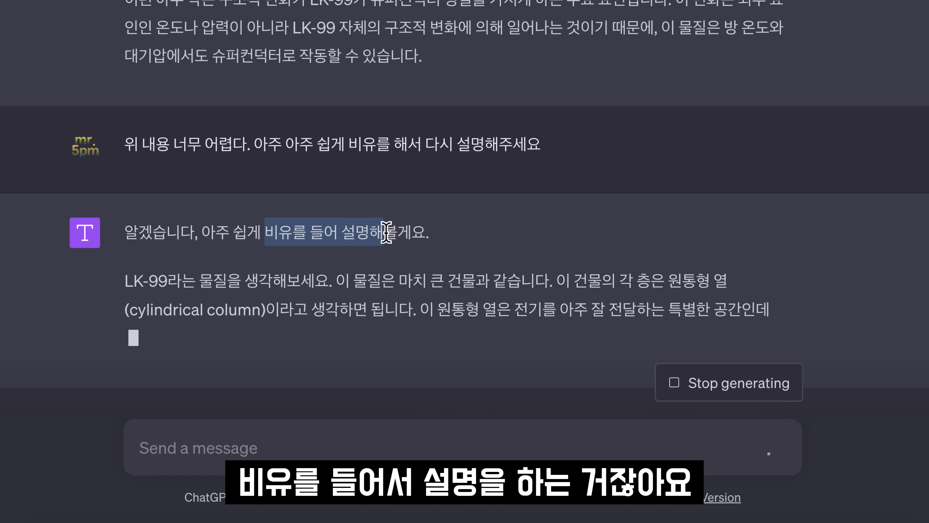
pyautogui.click(464, 234)
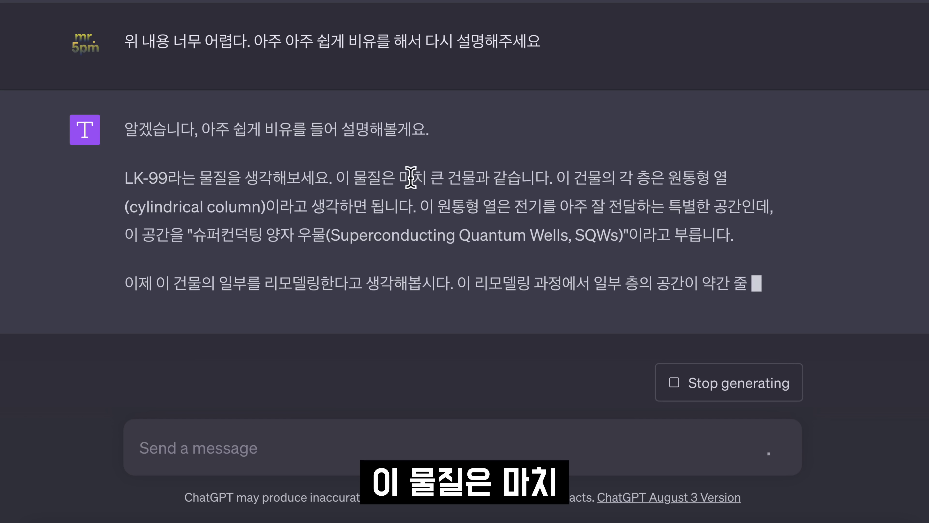
pyautogui.moveTo(431, 149); pyautogui.dragTo(507, 148)
pyautogui.click(642, 144)
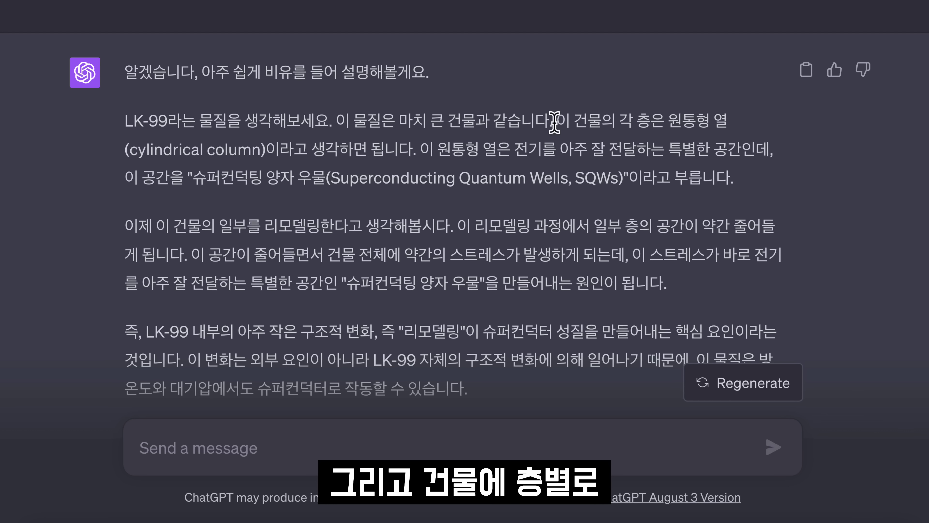
pyautogui.moveTo(437, 150); pyautogui.dragTo(498, 150)
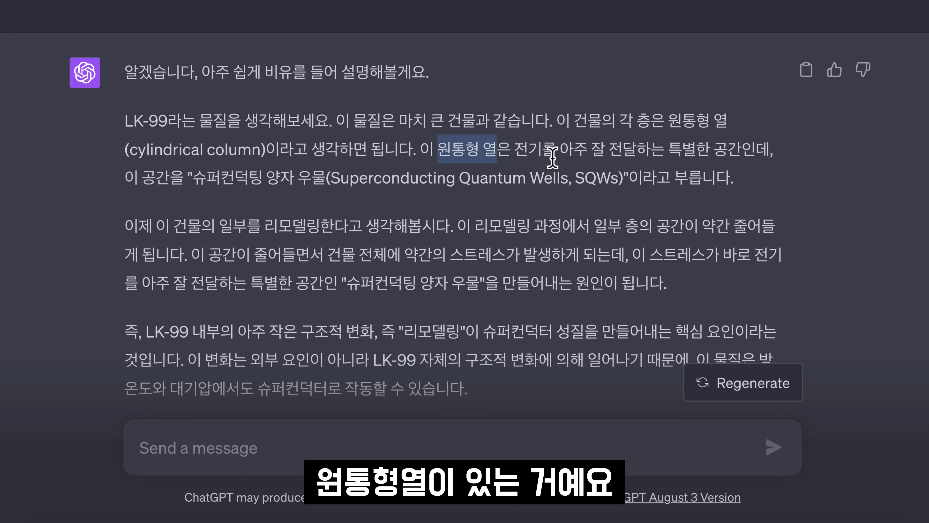
pyautogui.moveTo(742, 149); pyautogui.dragTo(666, 146)
pyautogui.click(637, 178)
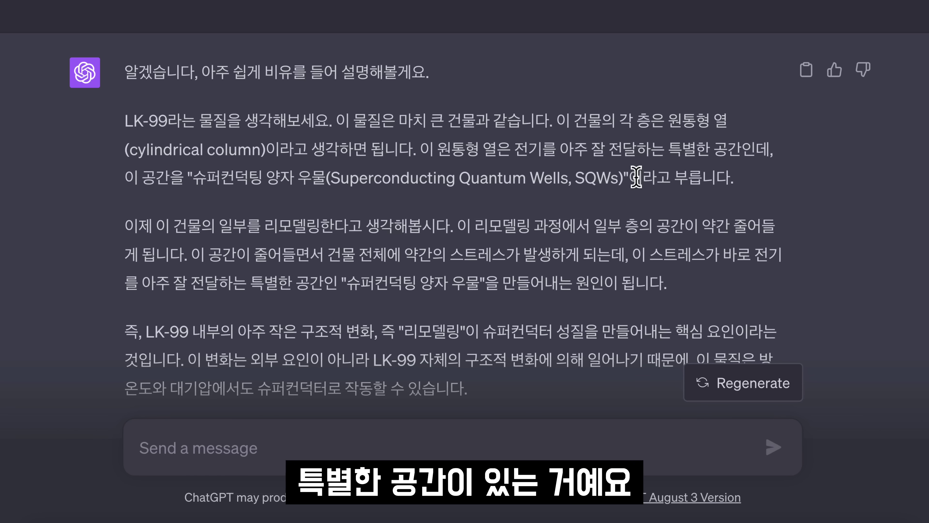
# Read the second paragraph of the analogy answer, marking the sentence about remodelling part of the building.
pyautogui.scroll(-1, 637, 177)
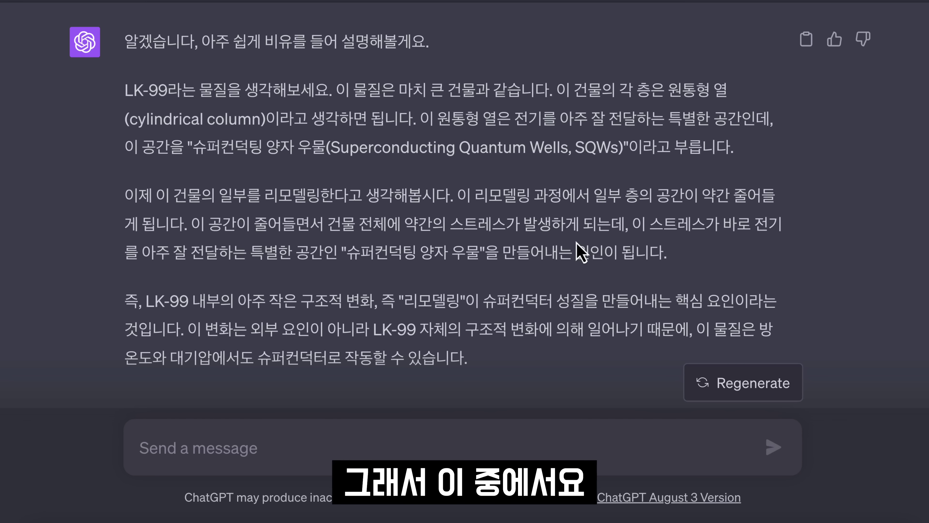
pyautogui.moveTo(174, 196); pyautogui.dragTo(457, 197)
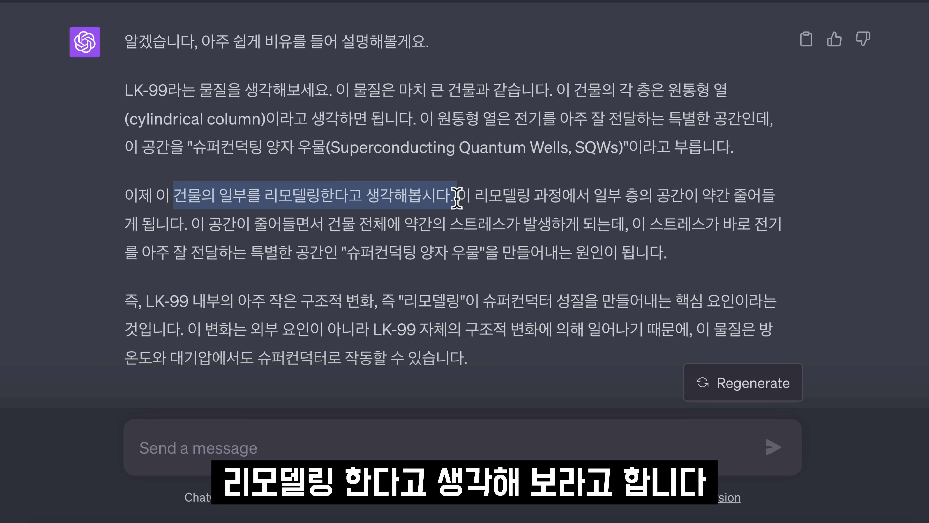
pyautogui.click(442, 250)
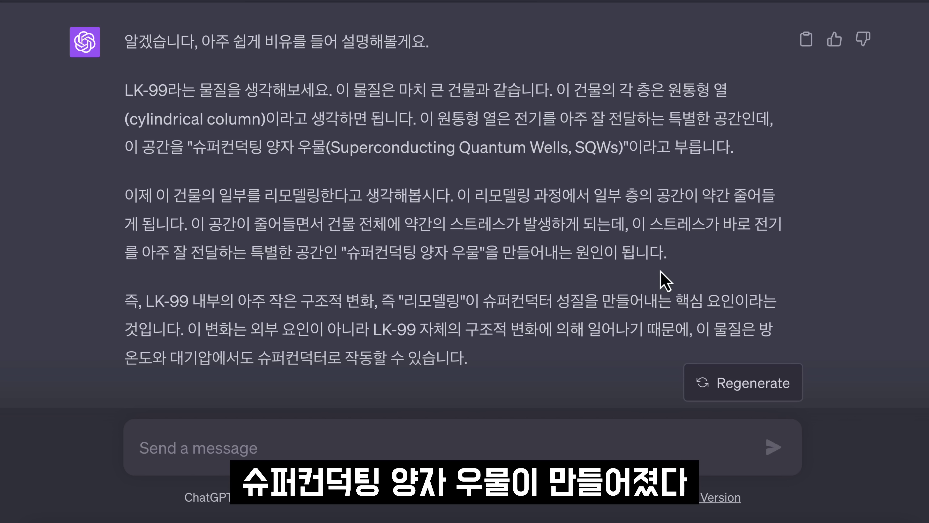
# Examine the last paragraph of the analogy answer, marking the phrases on structural change, external factors, and room temperature and atmospheric pressure.
pyautogui.moveTo(144, 301); pyautogui.dragTo(385, 300)
pyautogui.click(426, 305)
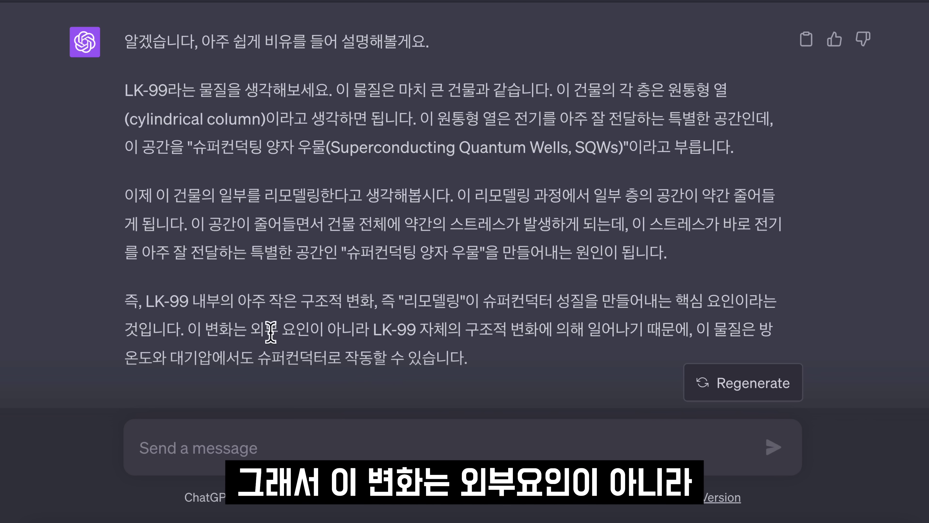
pyautogui.moveTo(247, 328); pyautogui.dragTo(373, 328)
pyautogui.click(473, 380)
pyautogui.moveTo(370, 328); pyautogui.dragTo(694, 330)
pyautogui.click(661, 370)
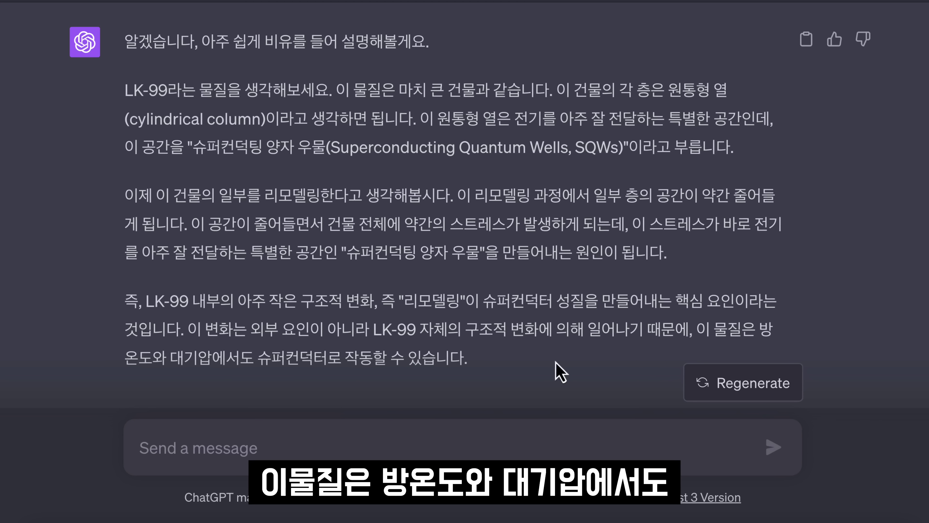
pyautogui.moveTo(146, 360); pyautogui.dragTo(276, 367)
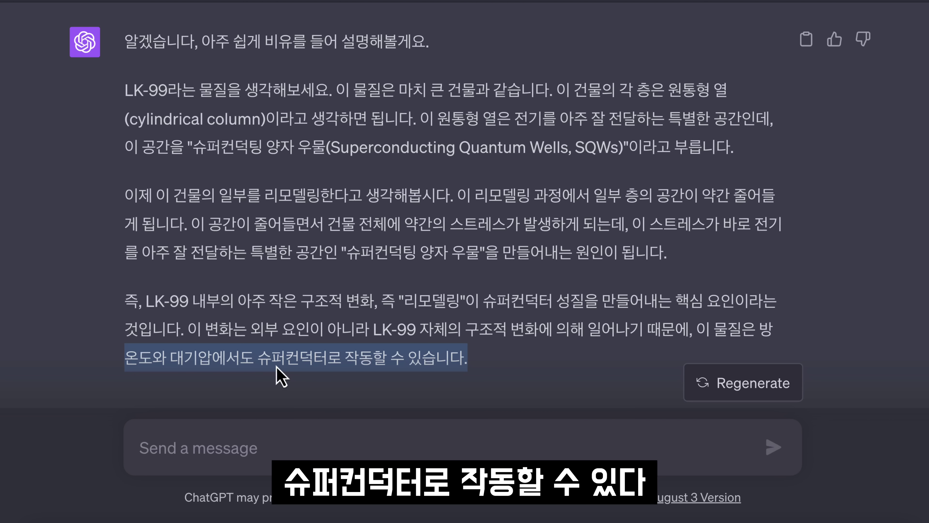
pyautogui.click(516, 374)
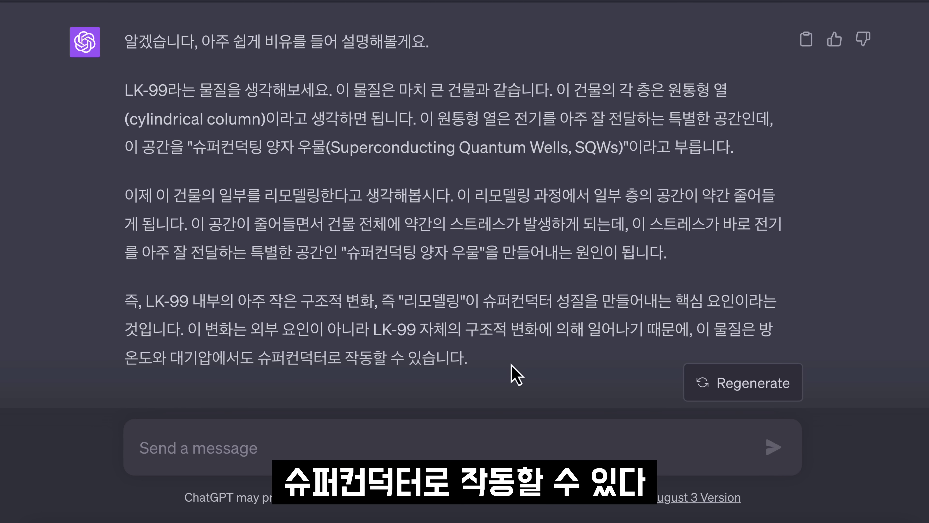
pyautogui.moveTo(250, 329); pyautogui.dragTo(377, 329)
pyautogui.click(413, 389)
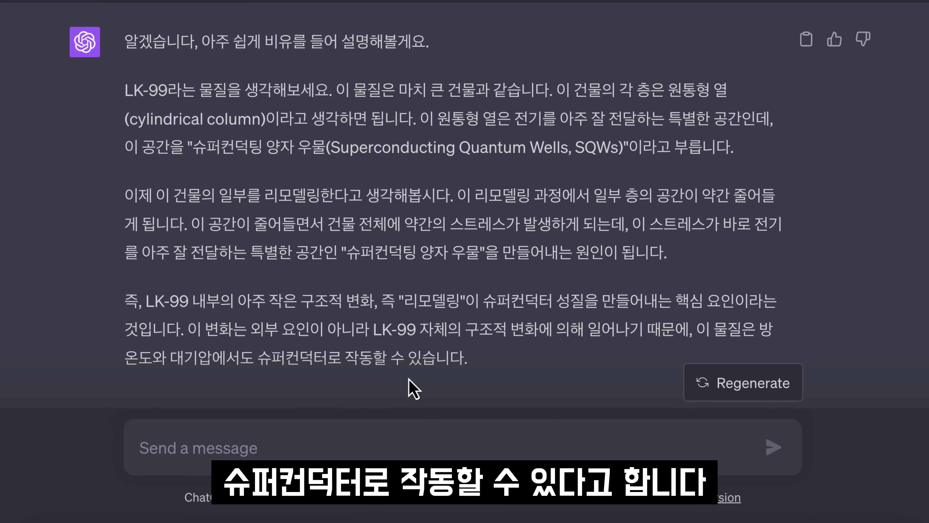
# Draft a message beginning "그럼 내가 이해한게 맞는지 확인해주세요." with a first bullet "LK-99라는 구조물에 한부분을 변형했고,".
pyautogui.click(358, 447)
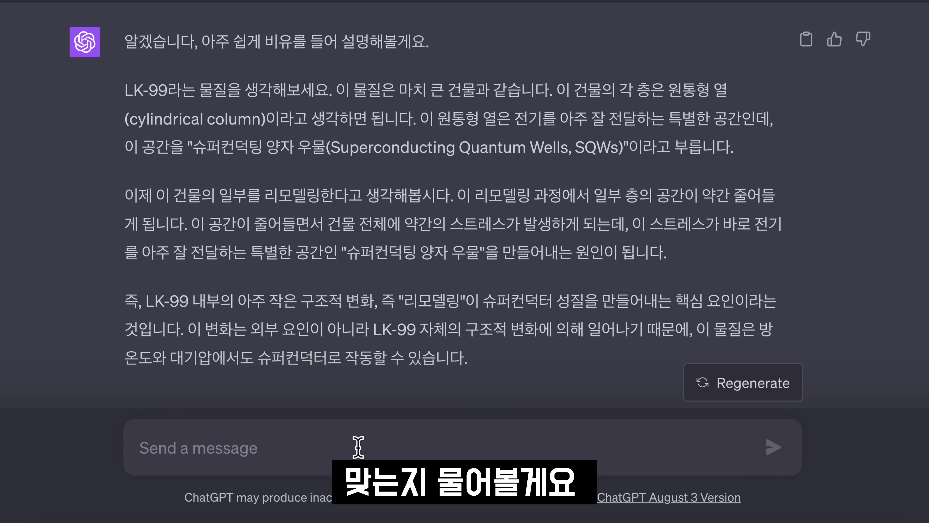
pyautogui.write('그럼 내가 이해한게 맞는')
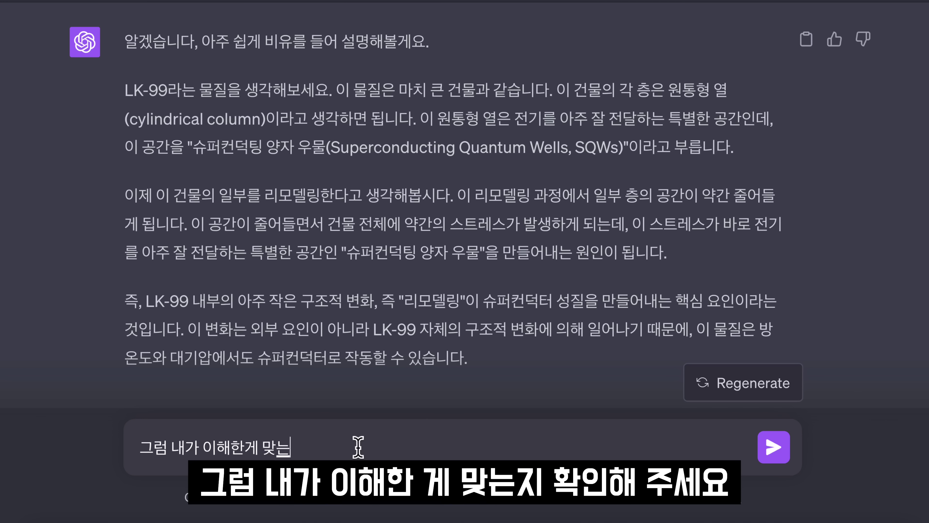
pyautogui.write('지 확인해주세요.')
pyautogui.hotkey('shift', 'Return')
pyautogui.write('- LK-99')
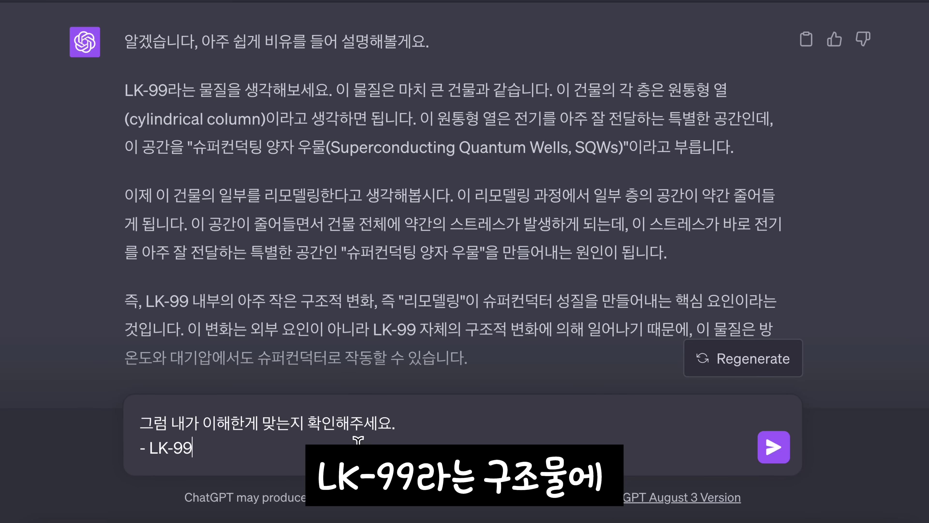
pyautogui.write('라는 ')
pyautogui.write('구조물에 한ㅂ')
pyautogui.write('ㅜ분을 변형했고,')
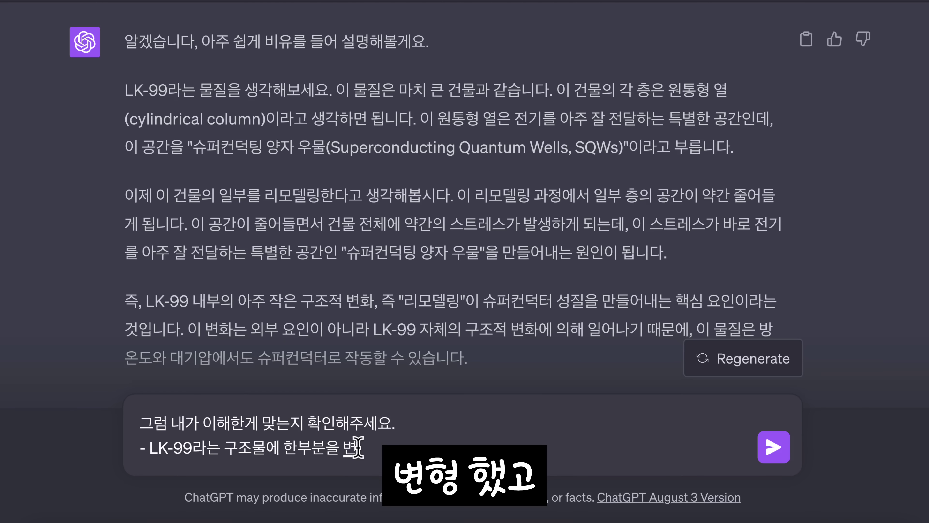
# Add the bullets "그 변형으로 인해 전체 구조물의 구성이 변형됐고", "어쩌다 보니 슈퍼컨덕터가 됐다." and "이 말인가요?", and send the message.
pyautogui.hotkey('shift', 'Return')
pyautogui.write('- 그 변형으로 인해 저')
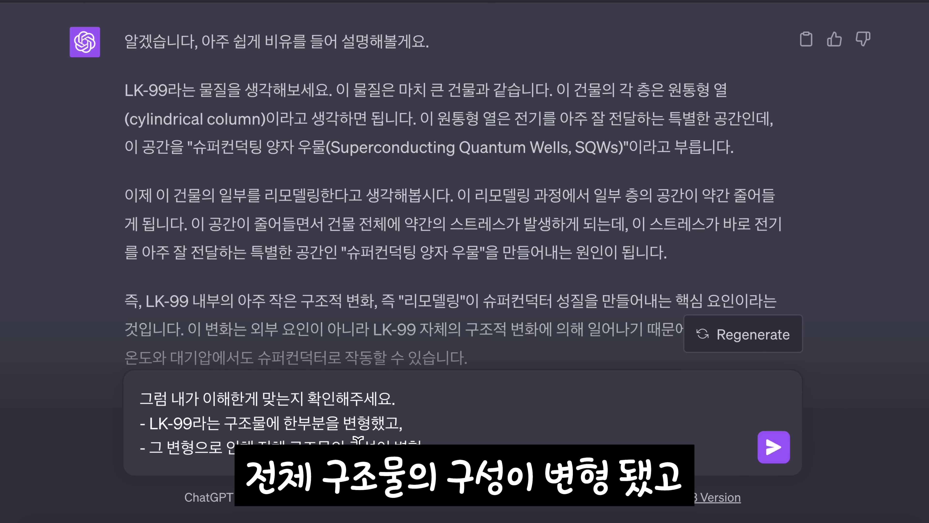
pyautogui.hotkey('shift', 'Return')
pyautogui.write('- 어쩌다 보니 슈퍼컨')
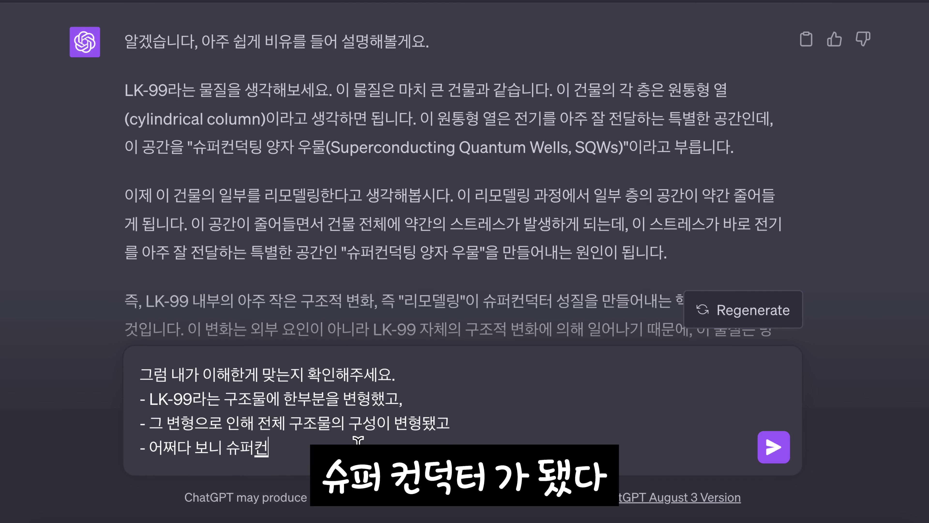
pyautogui.write('더ㄱ터가 됐다.')
pyautogui.hotkey('shift', 'Return')
pyautogui.write('- 이런')
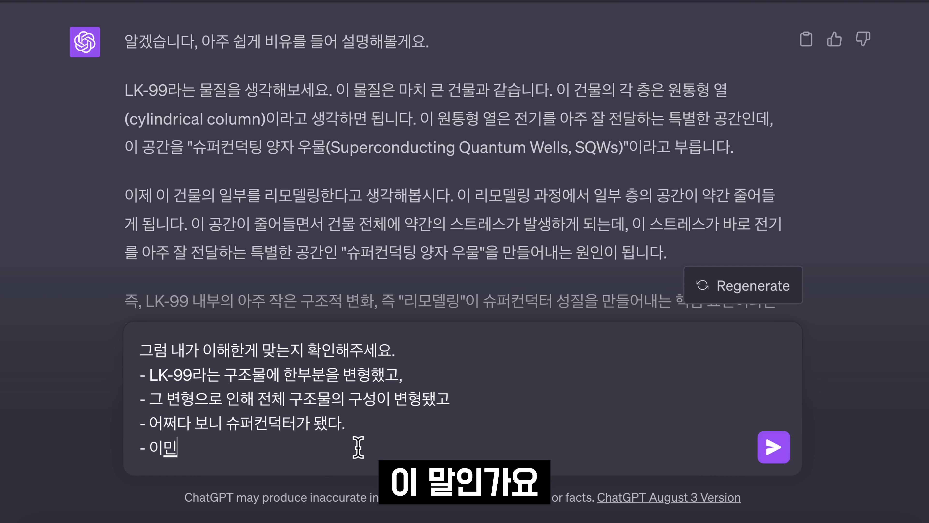
pyautogui.press('Return')
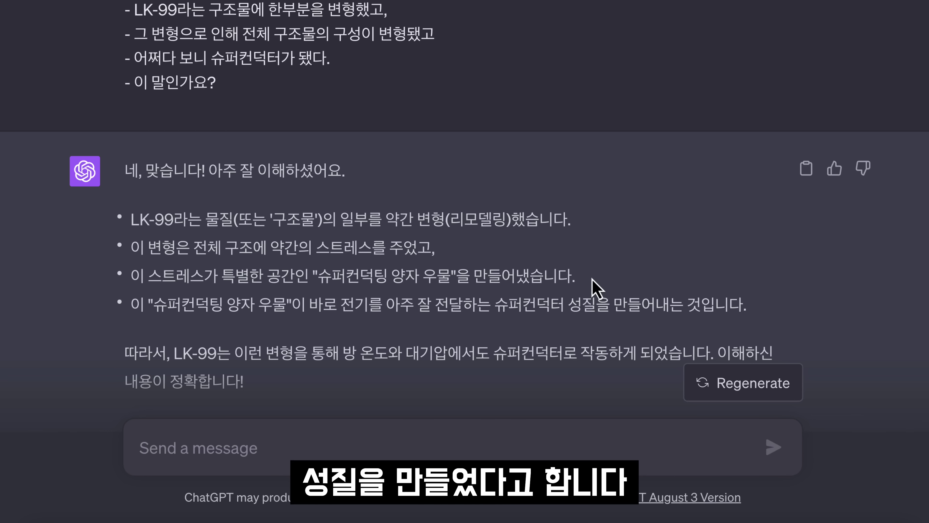
# Ask whether the discovery happened by accident with "그럼 우연히 어쩌다가 발견한건가요?".
pyautogui.scroll(-2, 593, 280)
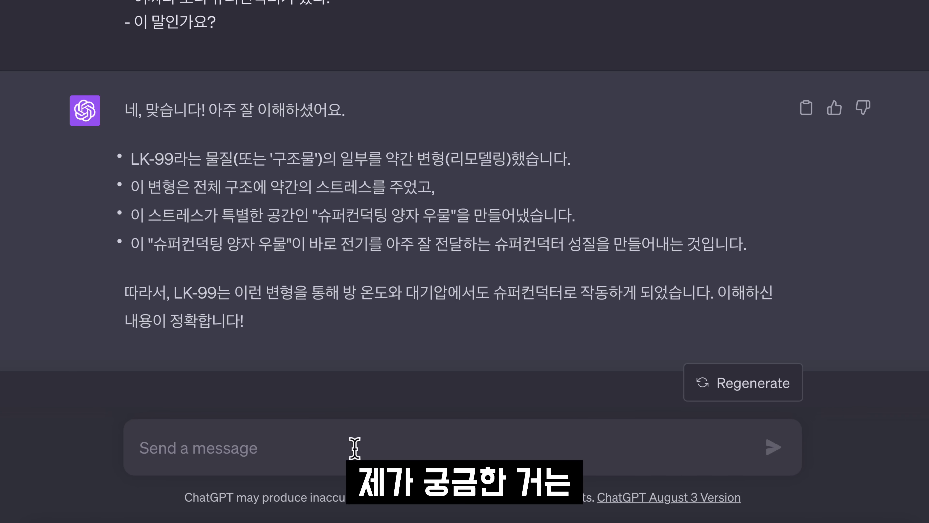
pyautogui.write('그럼 우연히 어쩌다가 발견한건')
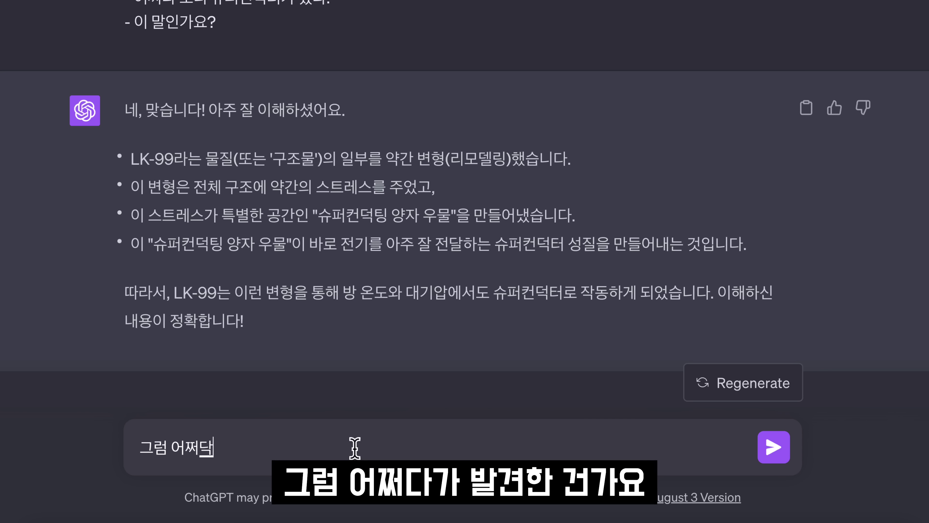
pyautogui.write('가')
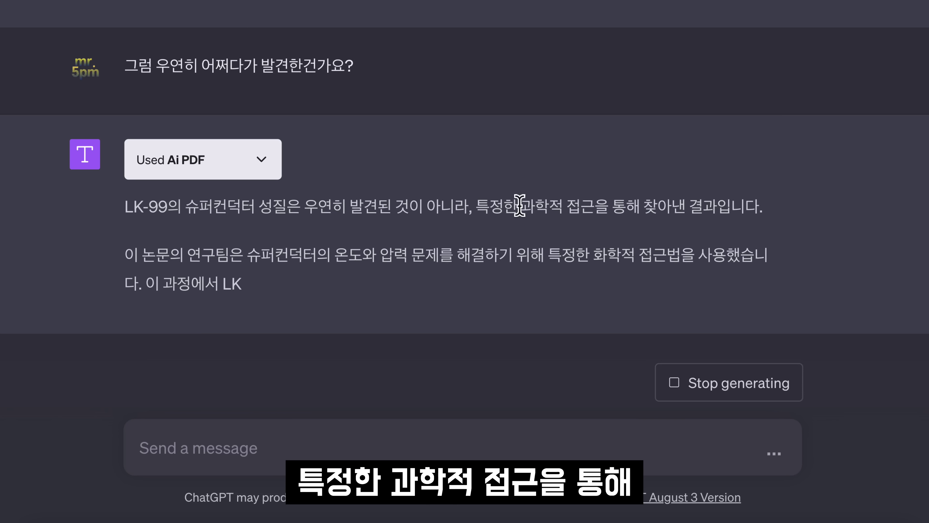
# Read the answer on how LK-99 was discovered, marking the phrases on the chemical approach and the X-ray diffraction experiment.
pyautogui.scroll(1, 529, 210)
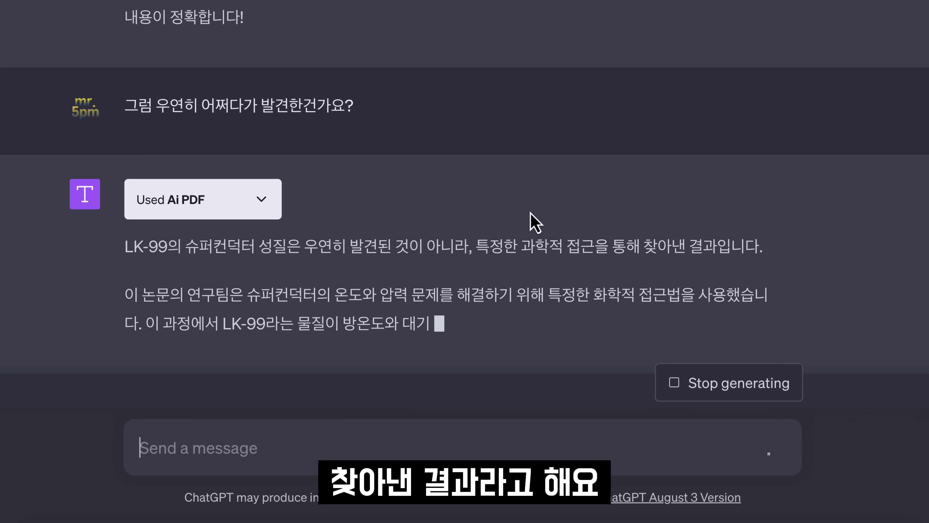
pyautogui.scroll(-3, 531, 213)
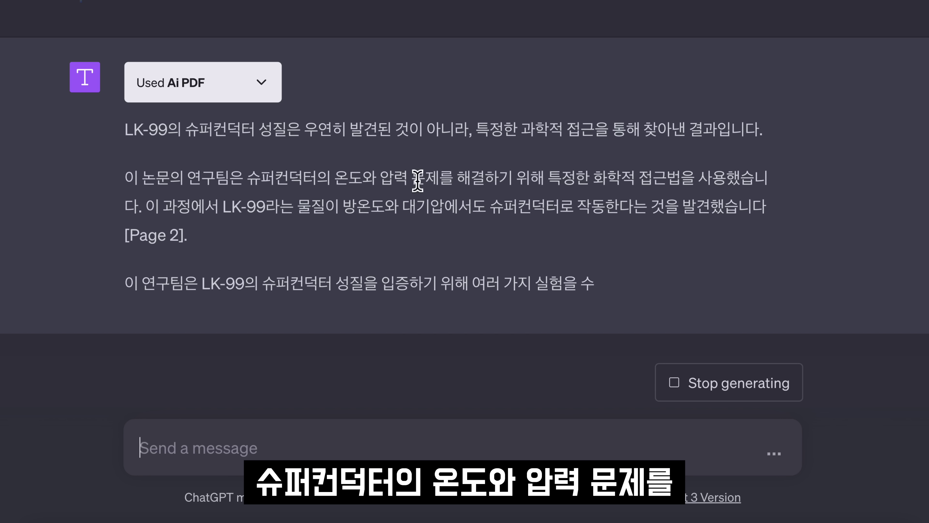
pyautogui.moveTo(592, 178); pyautogui.dragTo(683, 163)
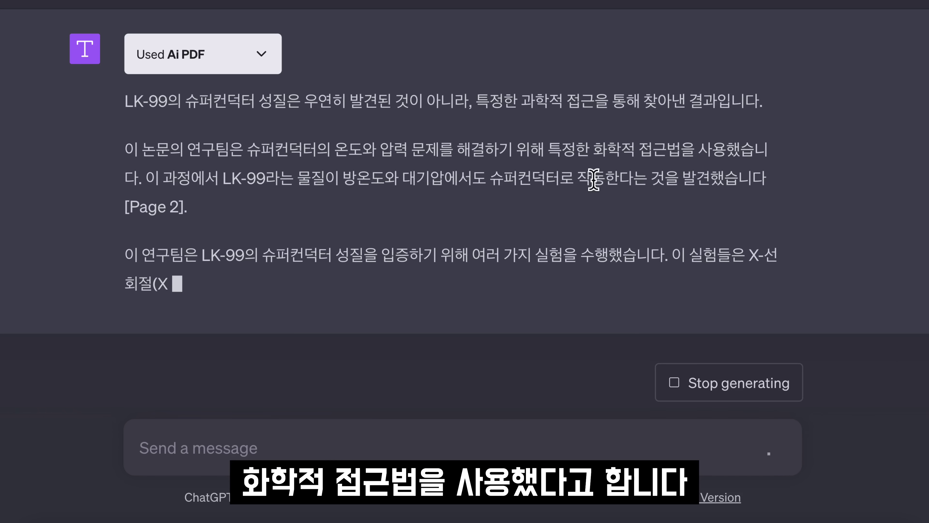
pyautogui.click(710, 213)
pyautogui.scroll(1, 711, 202)
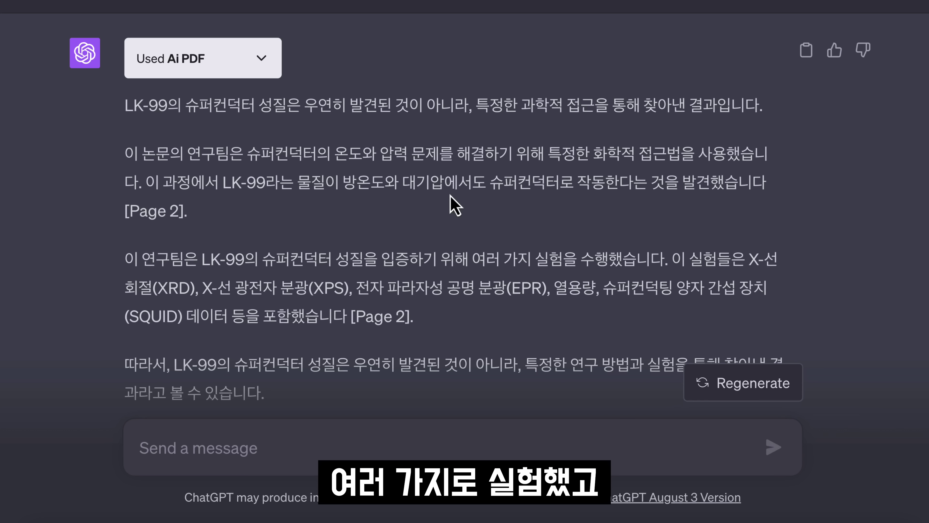
pyautogui.scroll(-1, 453, 205)
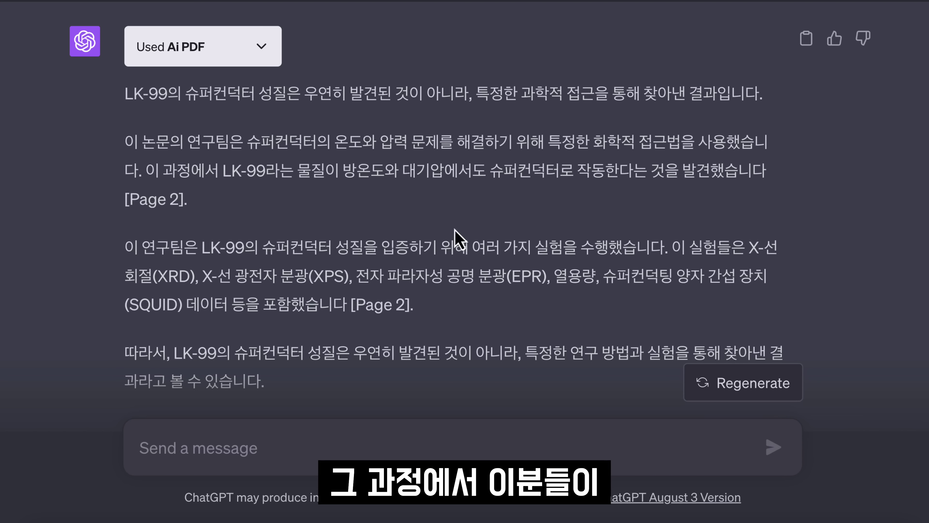
pyautogui.moveTo(748, 249); pyautogui.dragTo(798, 252)
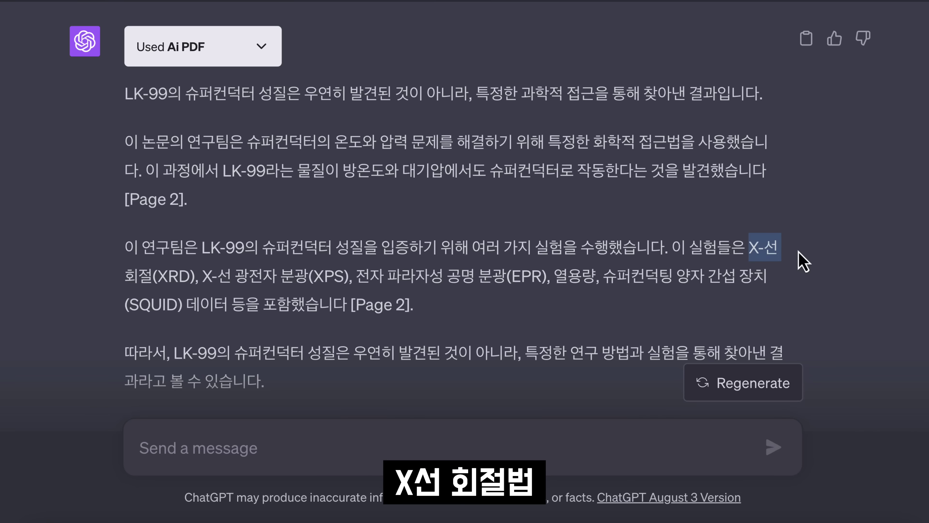
pyautogui.click(476, 318)
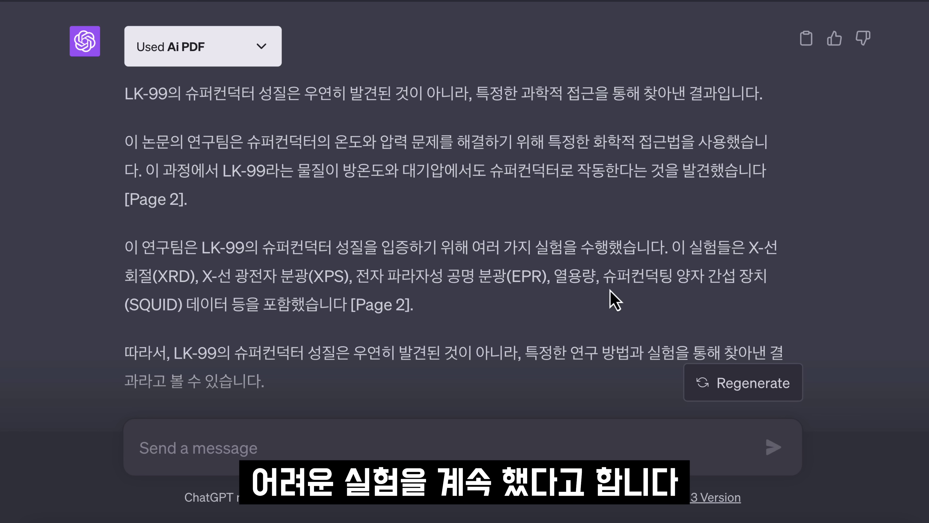
# Ask whether the paper's disputed result is genuine with "요즘에 이 논문의 결과가 진짜인지 가짜인지 논란이 많다. 진짜인가요?".
pyautogui.scroll(-1, 602, 318)
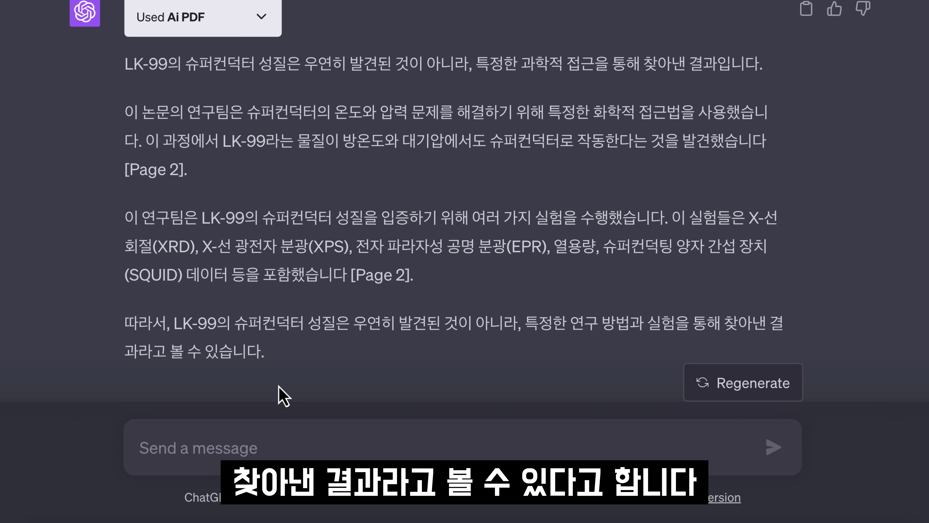
pyautogui.write('혜')
pyautogui.press('BackSpace')
pyautogui.press('BackSpace')
pyautogui.press('BackSpace')
pyautogui.write('요즘에 이 논문')
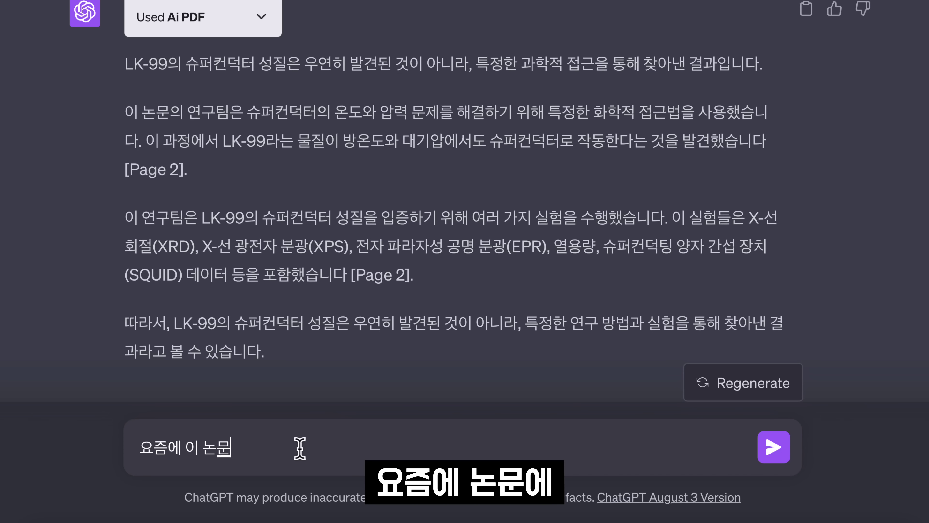
pyautogui.write('의 결과')
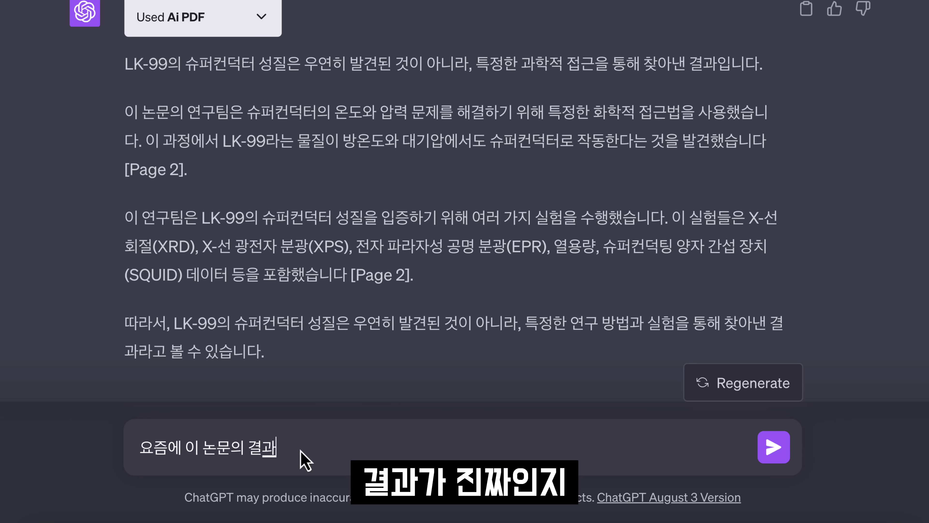
pyautogui.write('가 진짜인지 가짜인지 논')
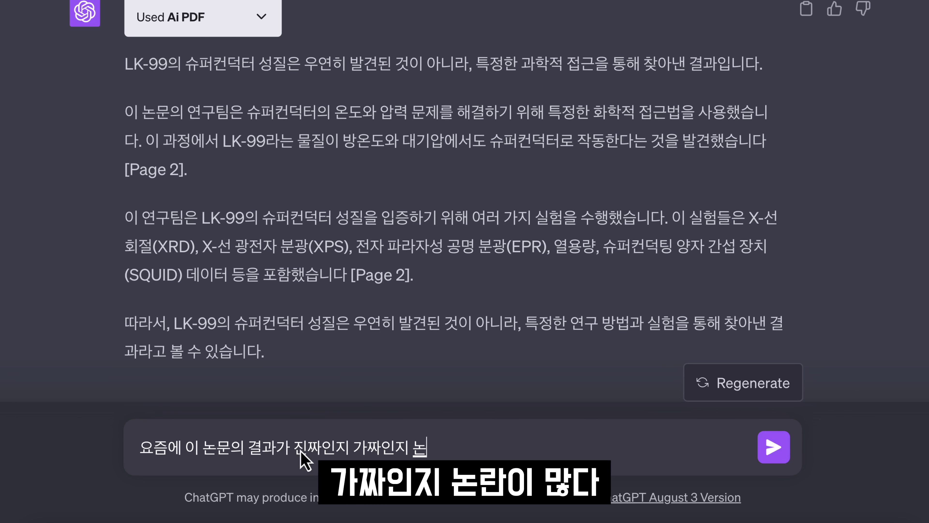
pyautogui.write('란이 맗다. 진짜인')
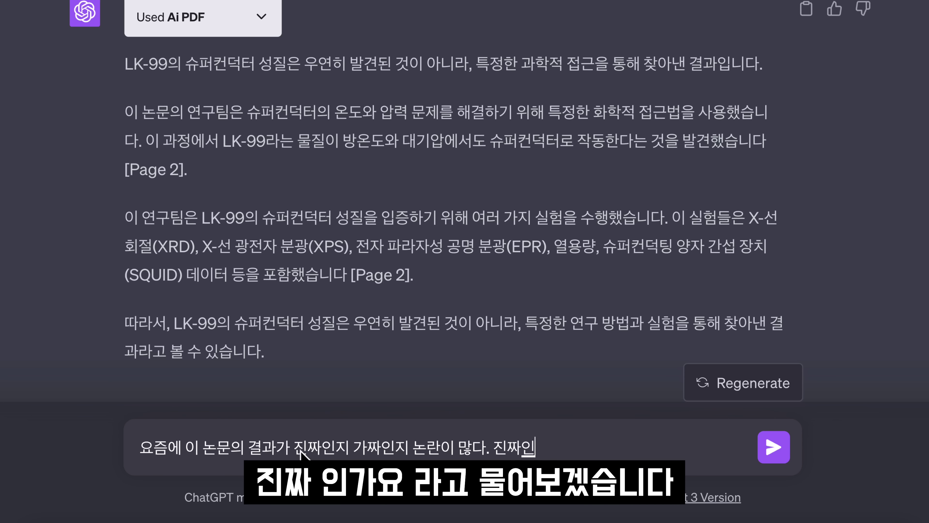
pyautogui.write('가요?')
pyautogui.press('Return')
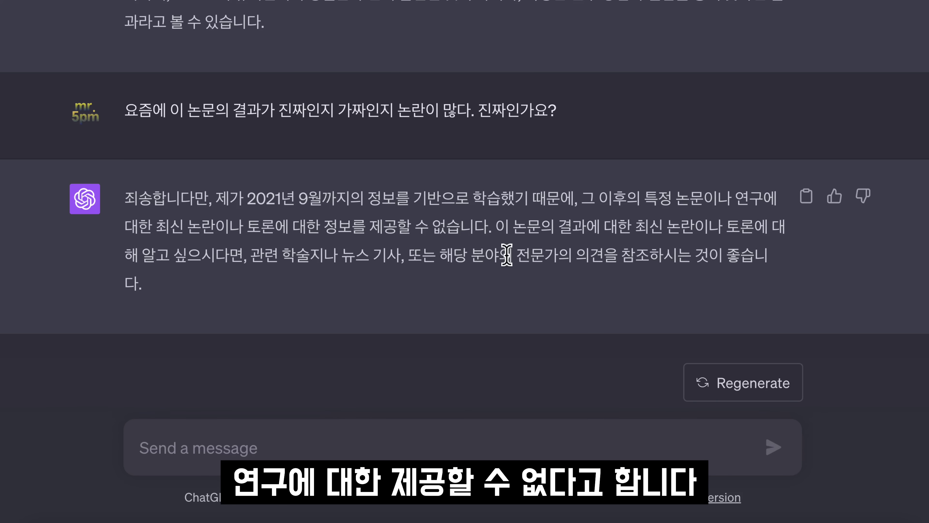
# Extend the sent question with "최근 정보를 활용하지 말고 기존 연구를 토대로 이 논문의 진위여부를 확인해주세요" and resubmit it.
pyautogui.scroll(1, 507, 255)
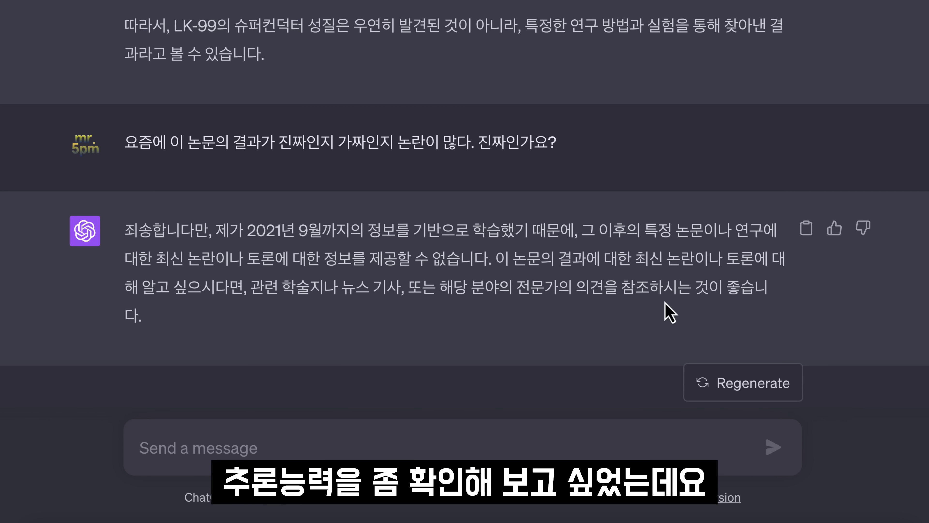
pyautogui.click(808, 147)
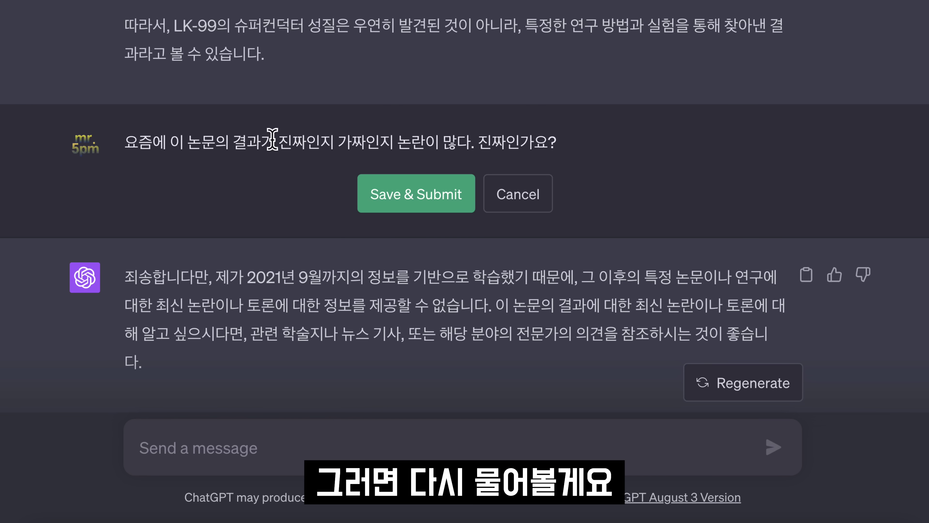
pyautogui.write('최근 정보를 ㅎ')
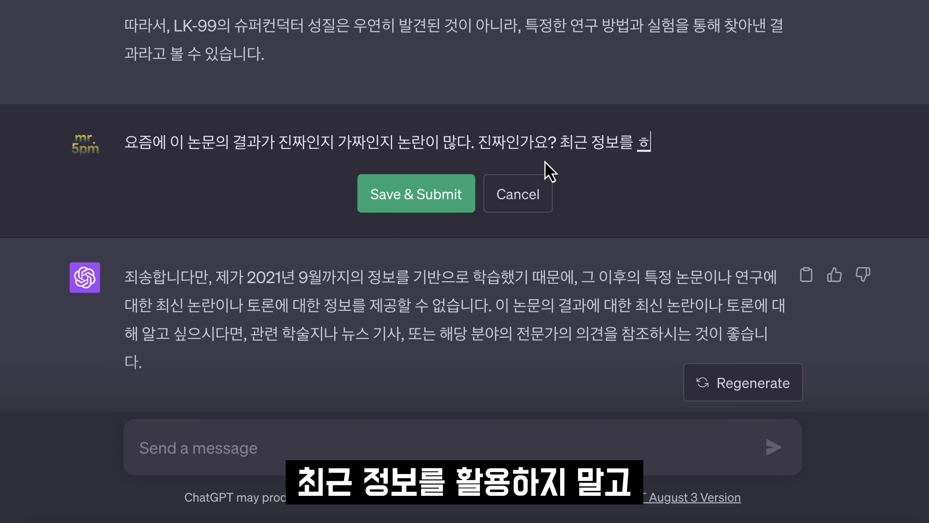
pyautogui.press('BackSpace')
pyautogui.write('활용하지 말고 기')
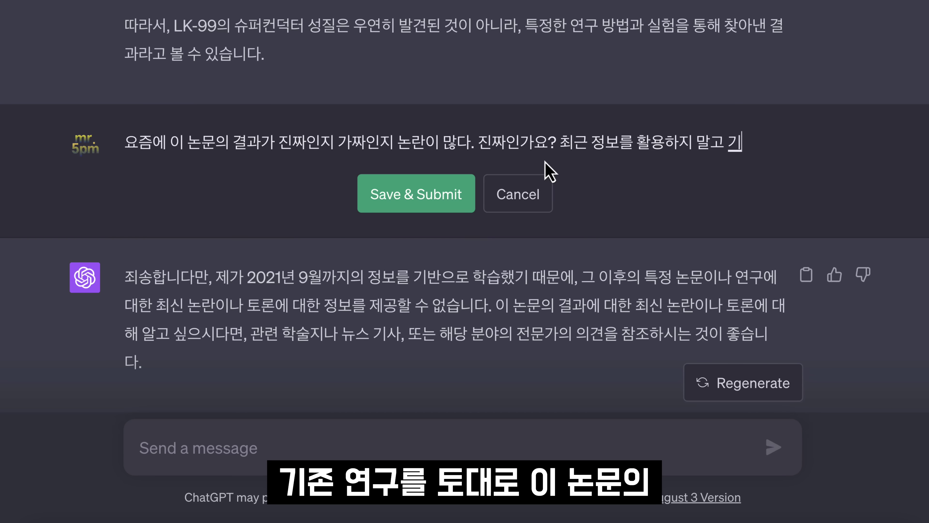
pyautogui.write('존 연구')
pyautogui.write('를 토대로 이 논문의 진위')
pyautogui.write('여부를 확인해주세요')
pyautogui.click(417, 228)
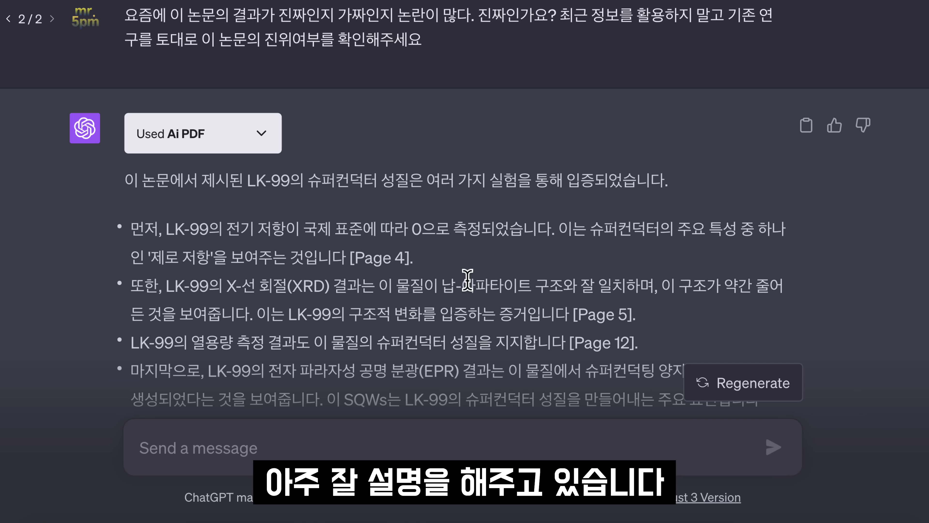
# Read the new answer's opening statement and its first bullet on LK-99's electrical resistance, marking the key phrases.
pyautogui.moveTo(248, 179); pyautogui.dragTo(288, 181)
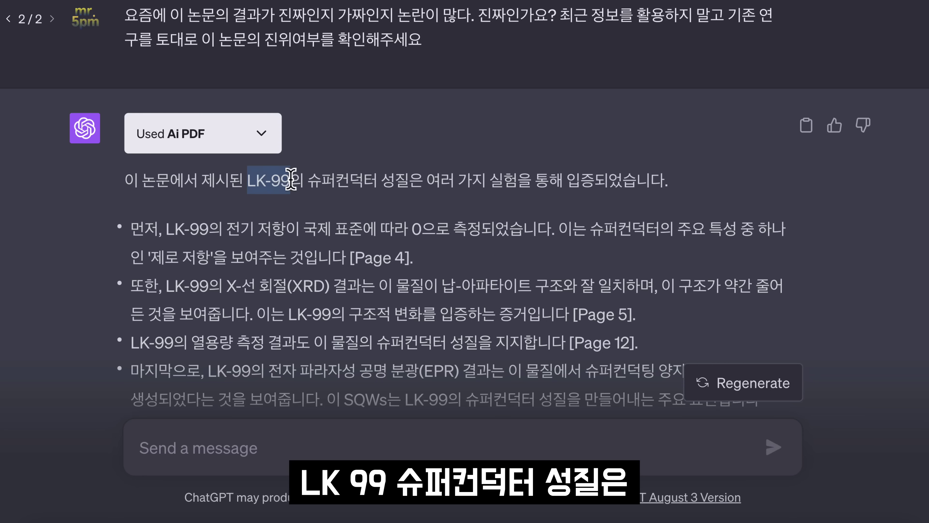
pyautogui.click(413, 180)
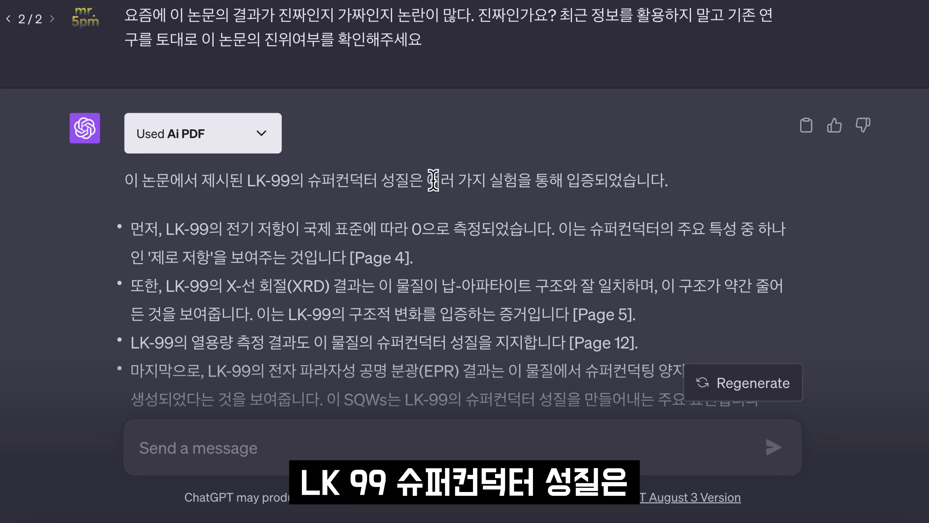
pyautogui.moveTo(425, 180); pyautogui.dragTo(511, 180)
pyautogui.click(609, 208)
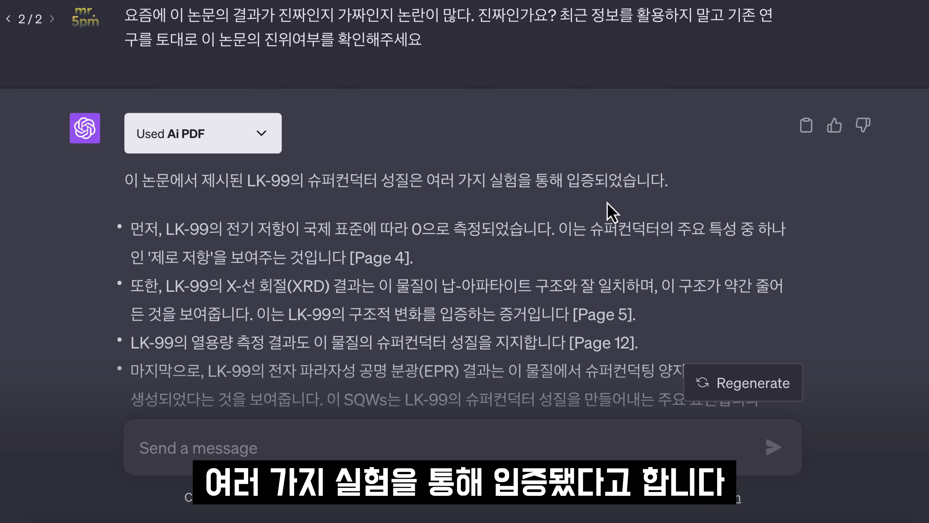
pyautogui.scroll(-3, 608, 205)
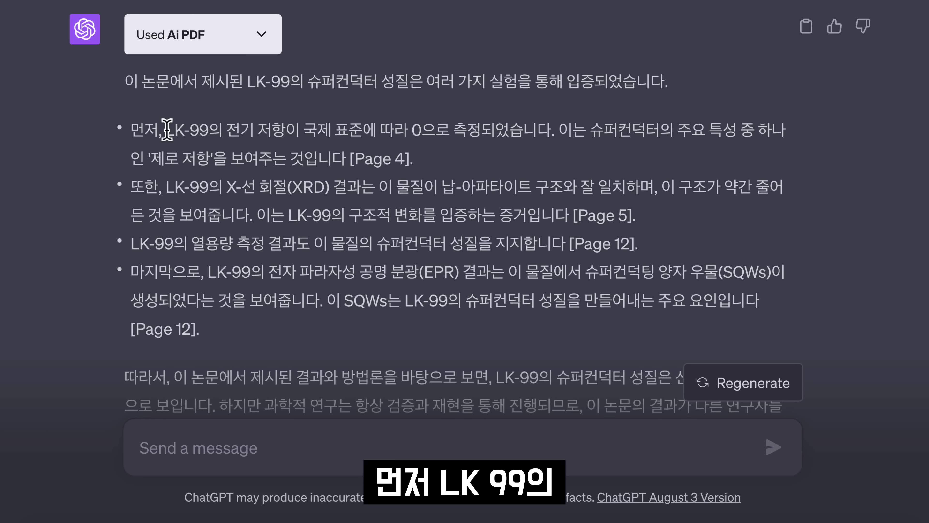
pyautogui.moveTo(168, 129)
pyautogui.mouseDown()
pyautogui.moveTo(322, 143)
pyautogui.moveTo(451, 134)
pyautogui.mouseUp()
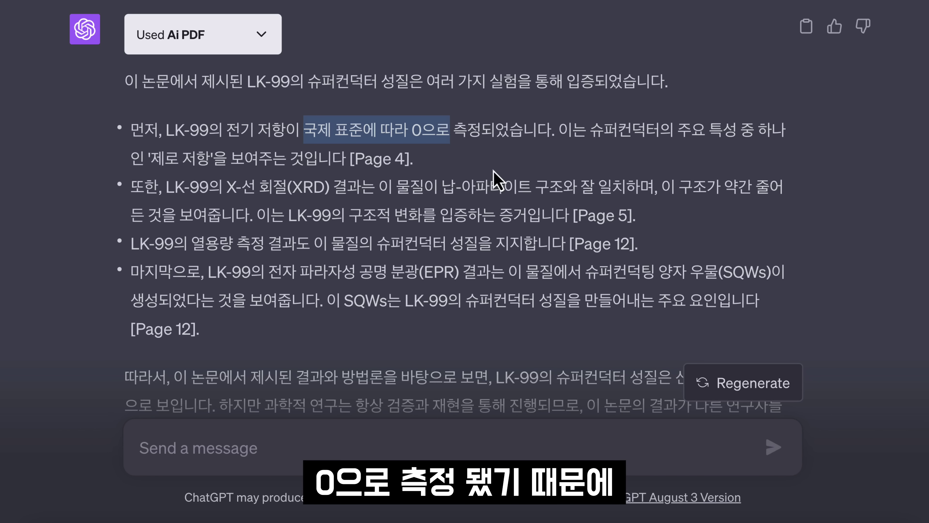
pyautogui.click(545, 161)
pyautogui.moveTo(591, 131); pyautogui.dragTo(784, 131)
pyautogui.click(271, 211)
pyautogui.moveTo(151, 158); pyautogui.dragTo(220, 150)
pyautogui.moveTo(421, 161); pyautogui.dragTo(227, 159)
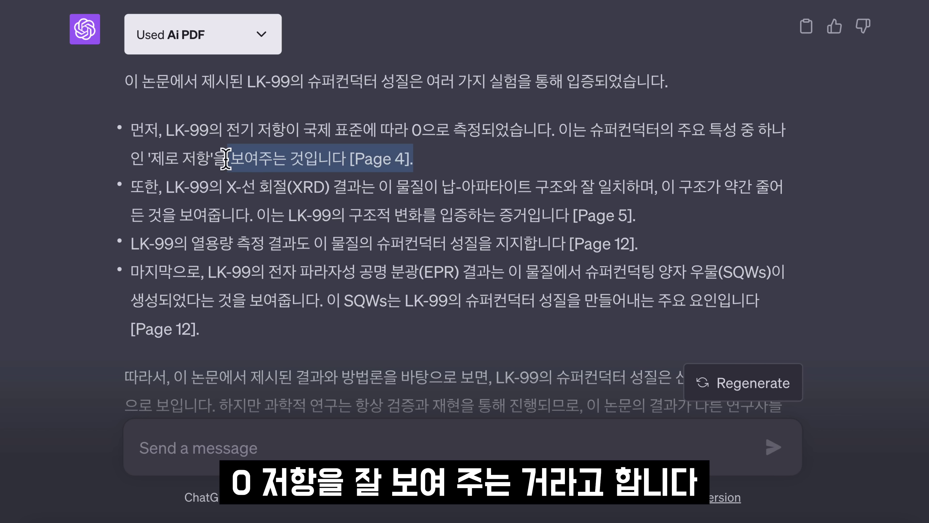
pyautogui.click(372, 239)
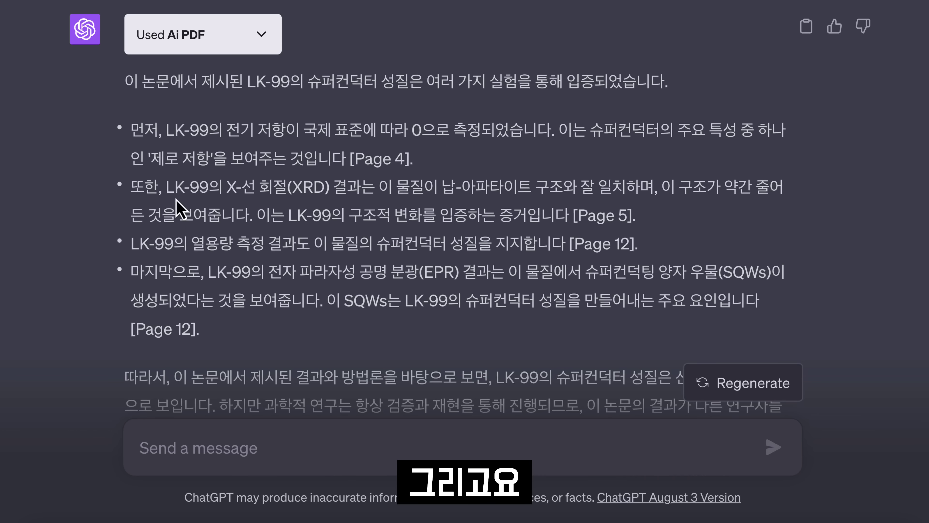
# Read the bullet on the X-ray diffraction (XRD) results, marking the phrases on the lead-apatite structure and the structural change.
pyautogui.moveTo(165, 188); pyautogui.dragTo(284, 186)
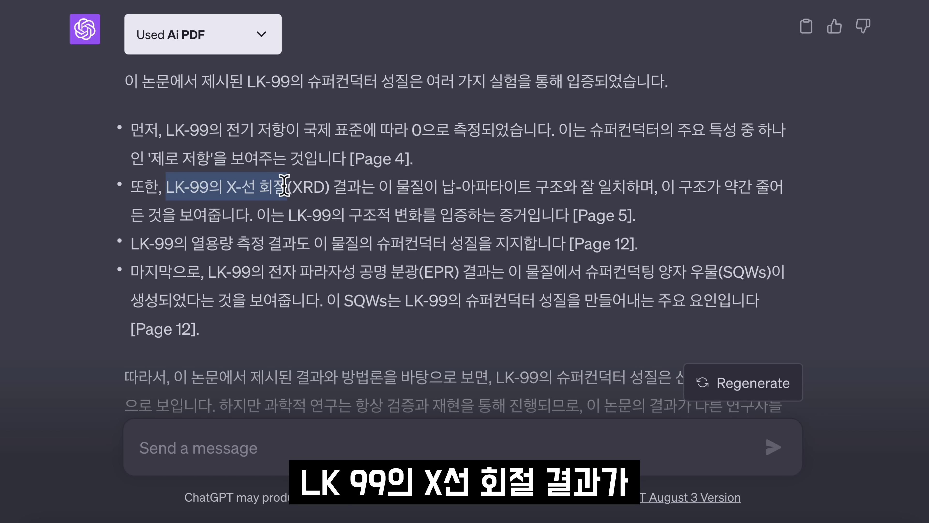
pyautogui.click(386, 215)
pyautogui.moveTo(438, 189); pyautogui.dragTo(662, 184)
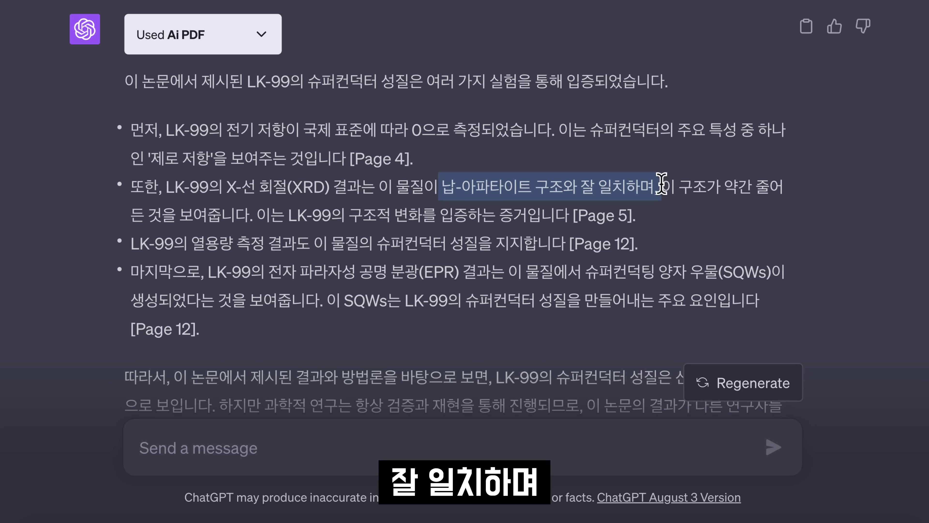
pyautogui.click(682, 235)
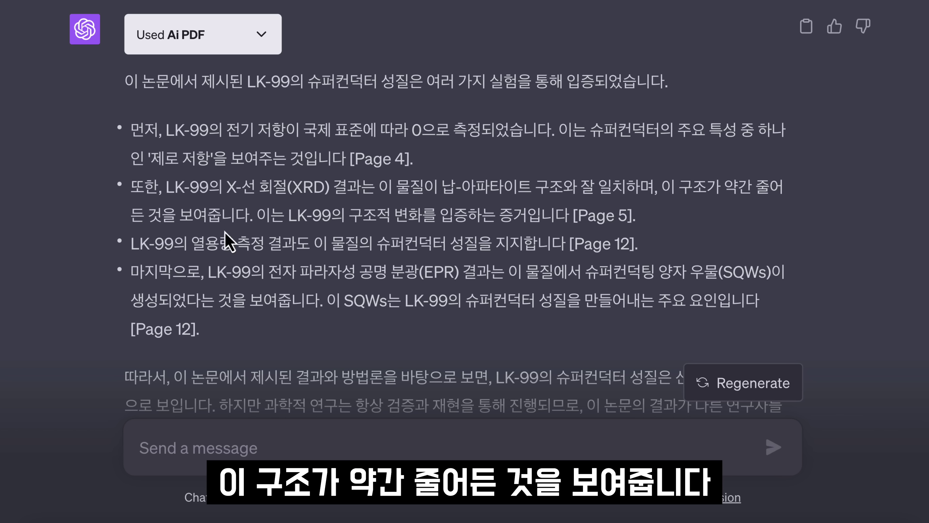
pyautogui.moveTo(285, 216); pyautogui.dragTo(523, 231)
pyautogui.click(674, 226)
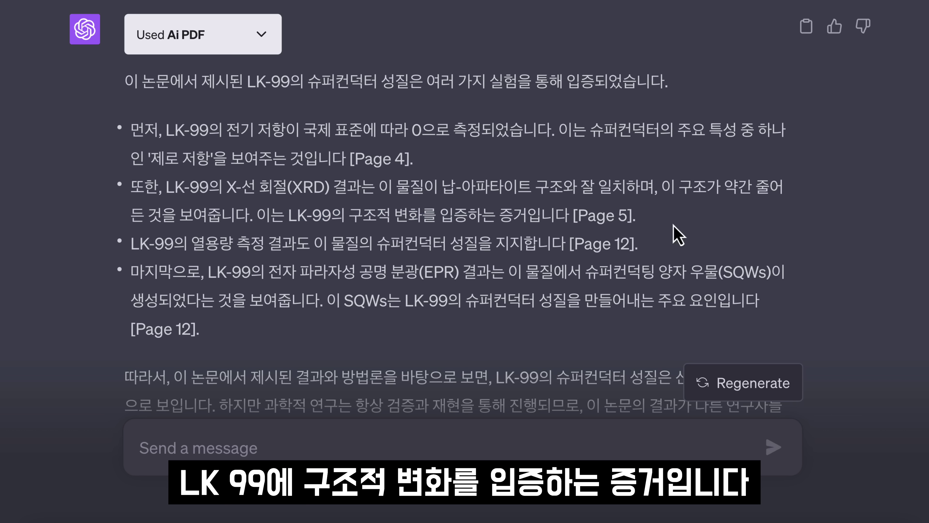
pyautogui.moveTo(349, 215); pyautogui.dragTo(421, 217)
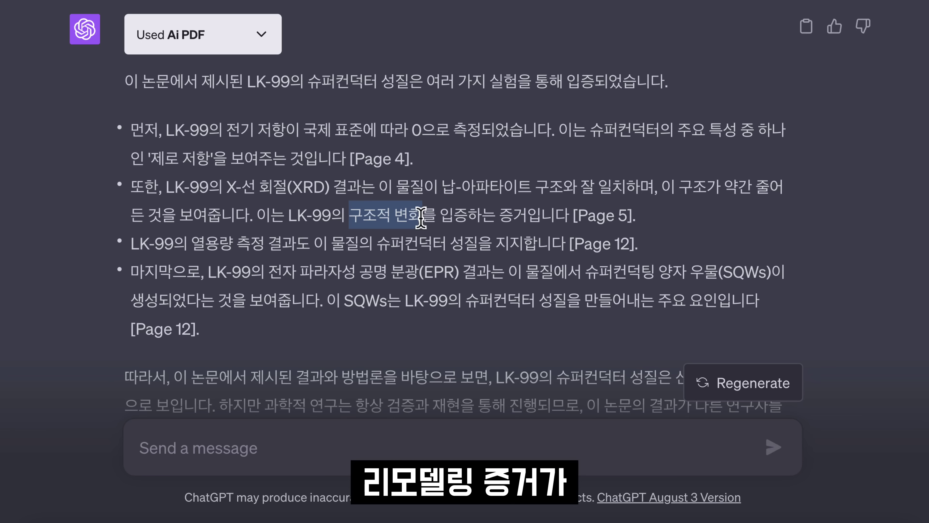
pyautogui.moveTo(228, 186); pyautogui.dragTo(361, 187)
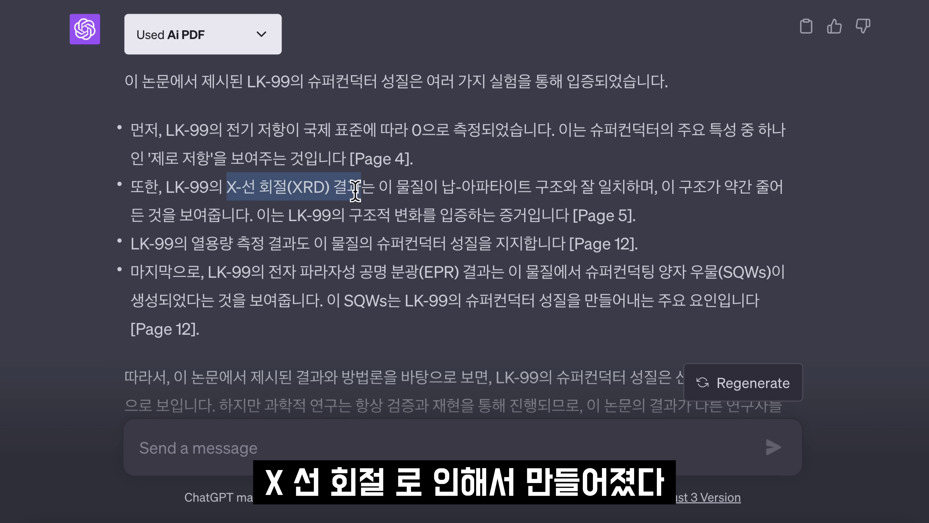
pyautogui.click(691, 219)
# Read the bullets on the heat capacity measurement and electron paramagnetic resonance (EPR), marking the phrases that name each result.
pyautogui.scroll(-2, 695, 228)
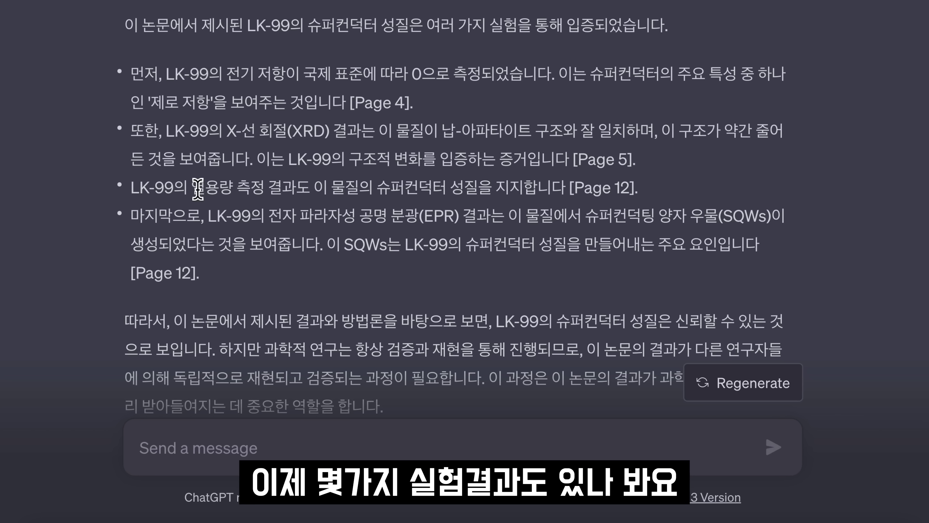
pyautogui.moveTo(192, 188); pyautogui.dragTo(297, 188)
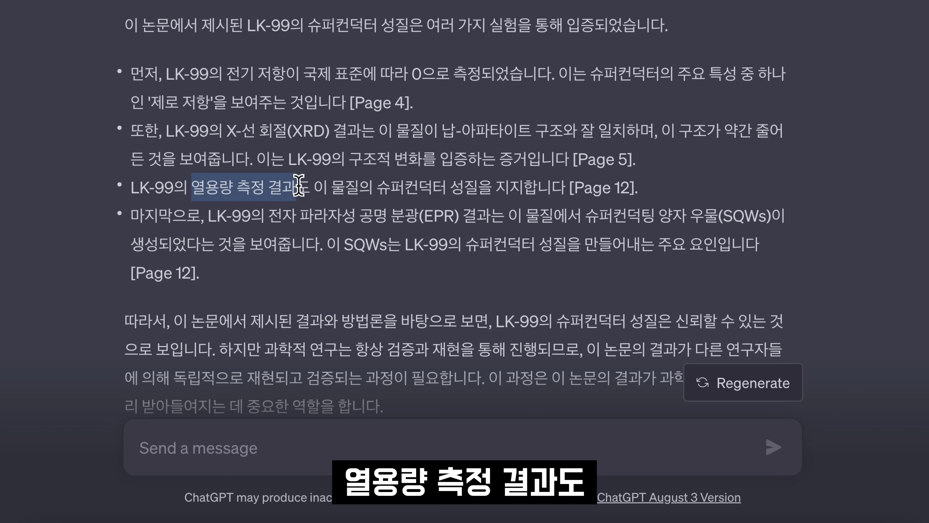
pyautogui.click(305, 284)
pyautogui.moveTo(377, 187); pyautogui.dragTo(486, 187)
pyautogui.click(470, 289)
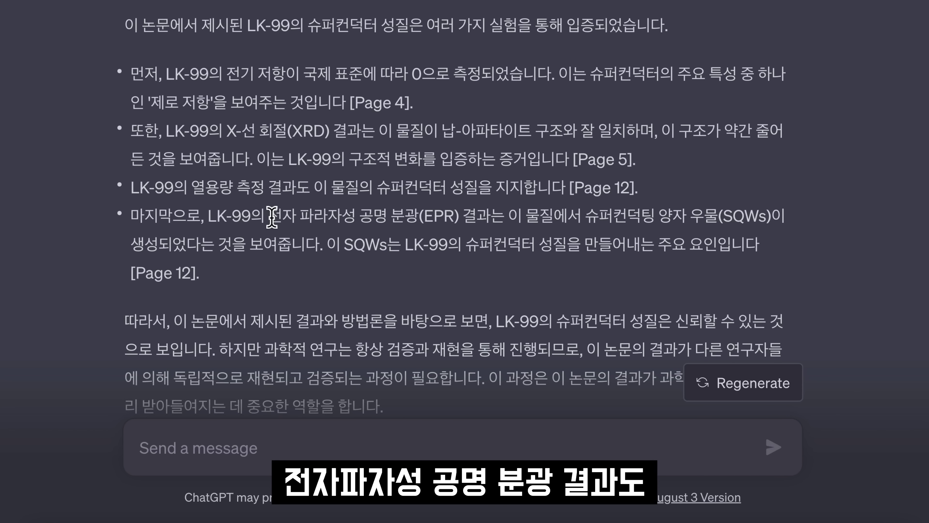
pyautogui.moveTo(269, 216); pyautogui.dragTo(481, 219)
pyautogui.click(516, 220)
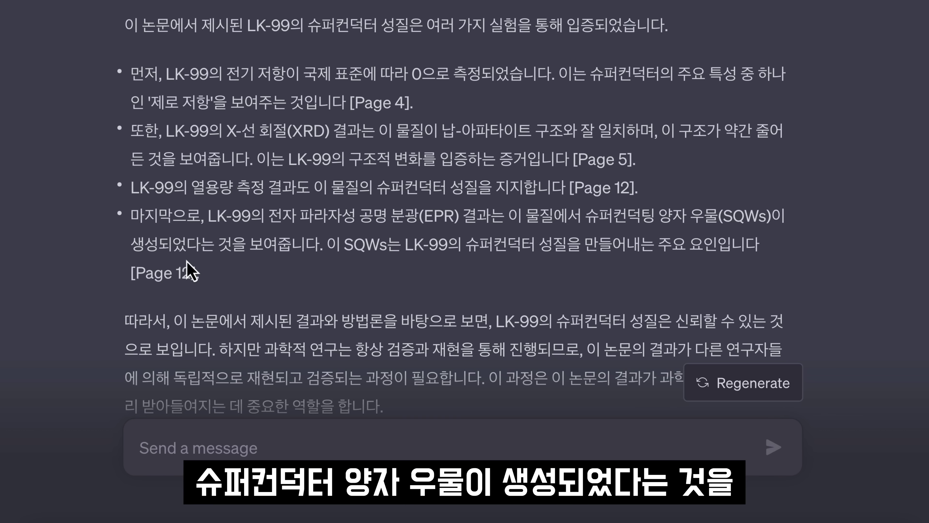
# Read the concluding paragraph on the reliability of LK-99's superconductor property and on verification and replication by other researchers, marking each phrase.
pyautogui.scroll(-2, 312, 309)
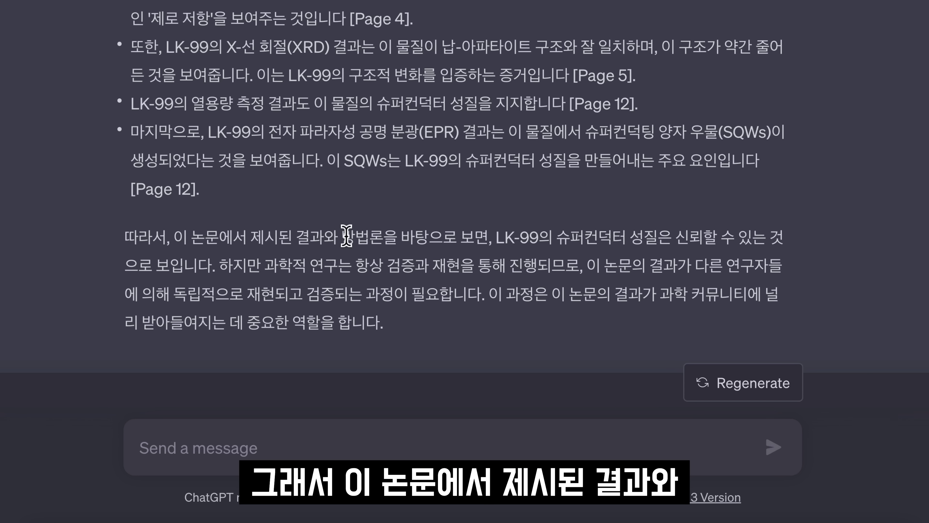
pyautogui.moveTo(339, 236); pyautogui.dragTo(664, 252)
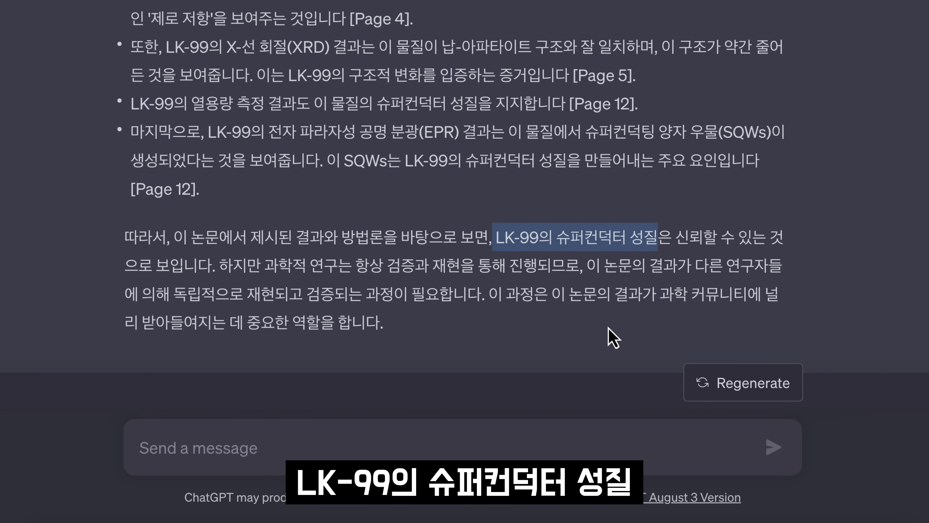
pyautogui.click(615, 337)
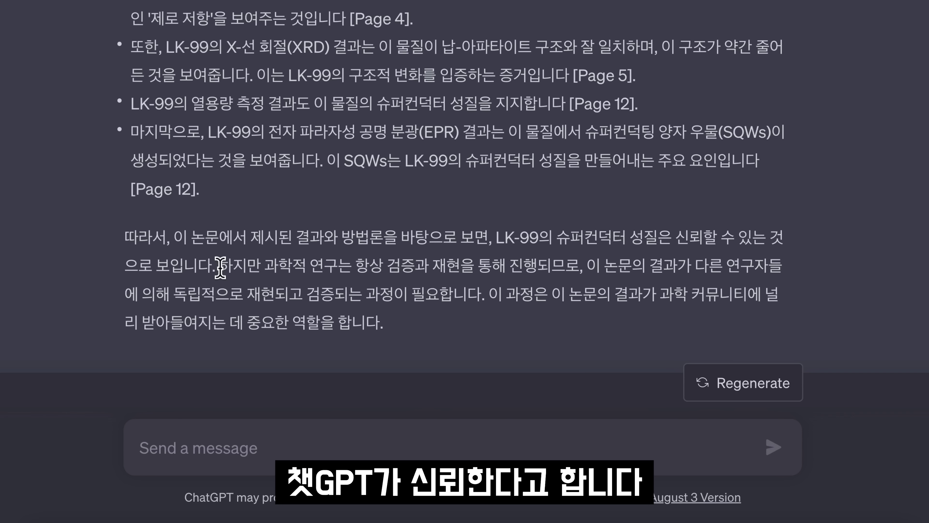
pyautogui.moveTo(264, 265); pyautogui.dragTo(489, 293)
pyautogui.click(432, 324)
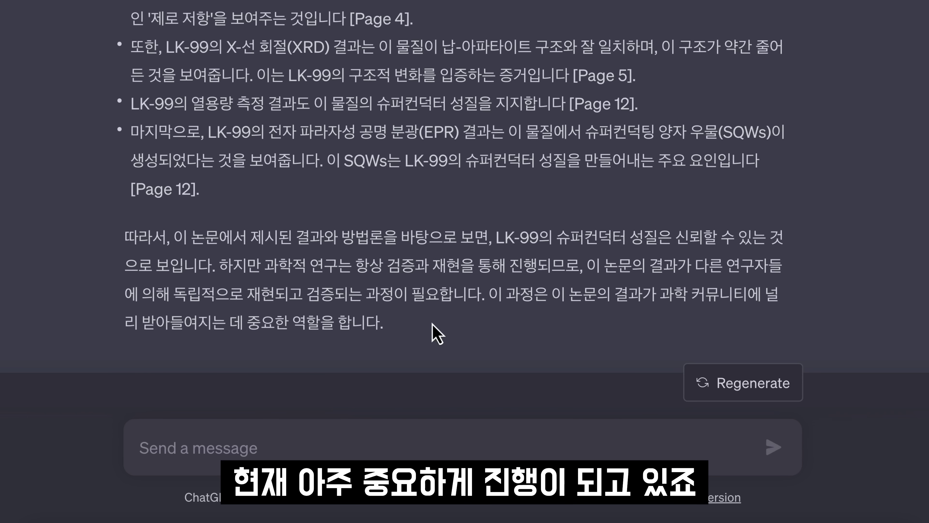
pyautogui.moveTo(264, 265); pyautogui.dragTo(591, 267)
pyautogui.click(408, 280)
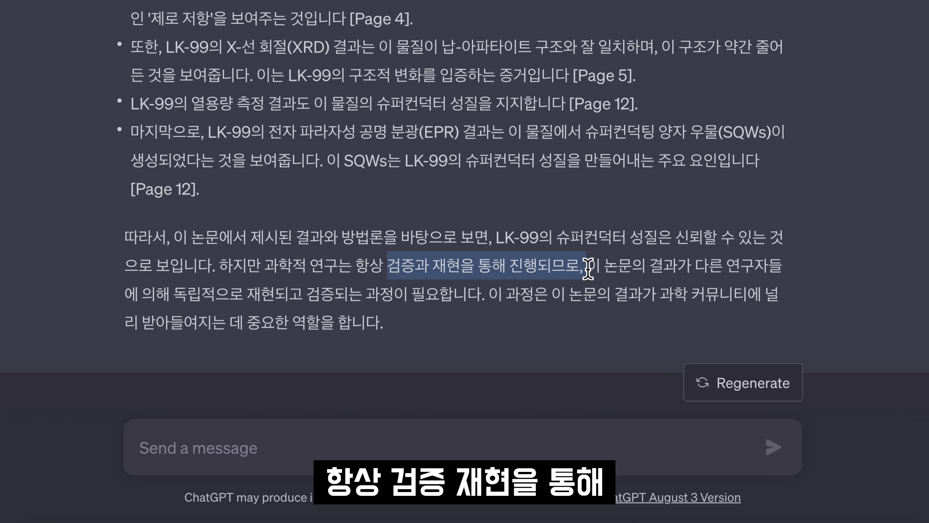
pyautogui.click(600, 265)
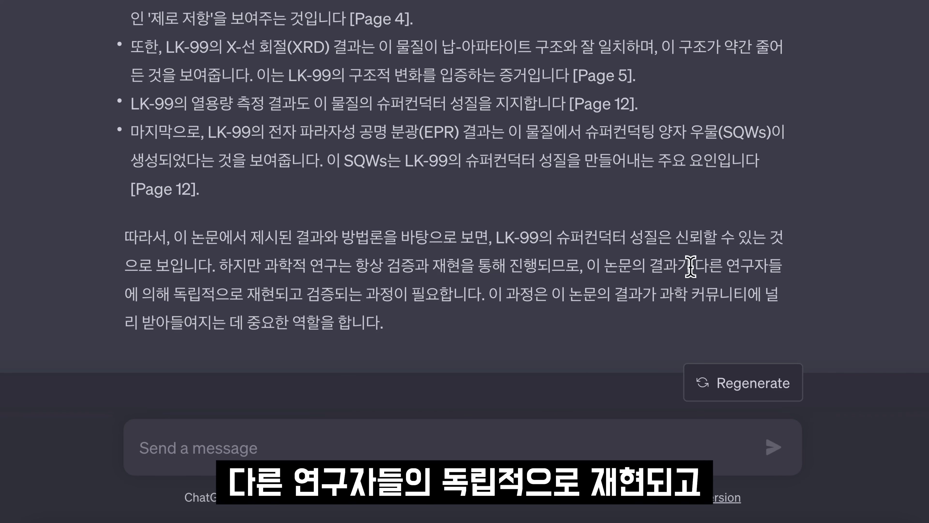
pyautogui.moveTo(691, 265); pyautogui.dragTo(265, 307)
pyautogui.moveTo(174, 294); pyautogui.dragTo(580, 341)
pyautogui.click(457, 344)
pyautogui.moveTo(661, 293); pyautogui.dragTo(796, 300)
pyautogui.click(532, 328)
pyautogui.moveTo(142, 322); pyautogui.dragTo(393, 330)
pyautogui.click(410, 333)
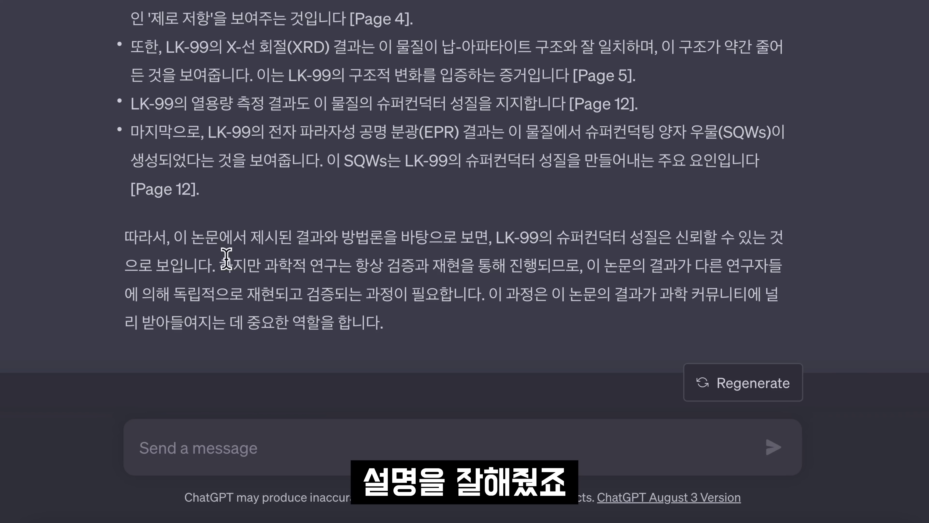
# Read the conclusion's closing sentences on independent replication and acceptance by the scientific community, marking the passage.
pyautogui.moveTo(220, 264); pyautogui.dragTo(386, 328)
pyautogui.click(438, 340)
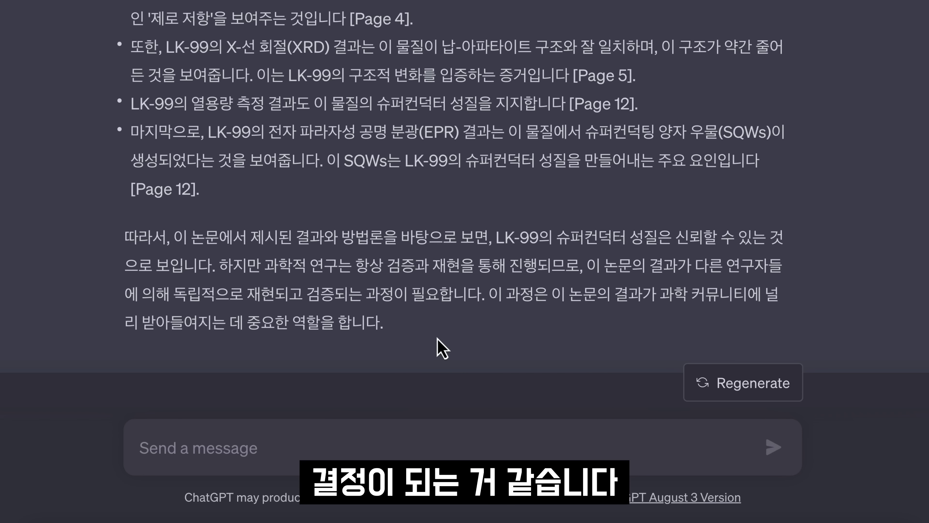
pyautogui.scroll(1, 438, 339)
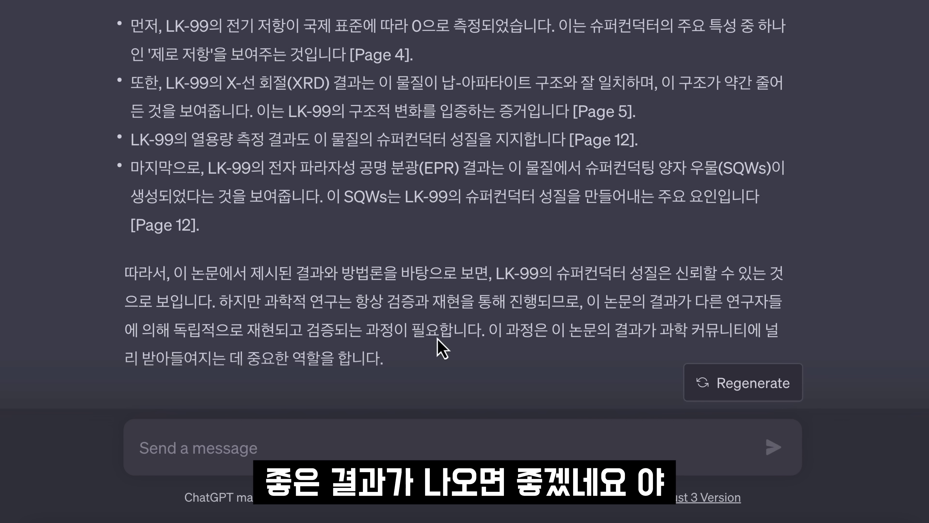
# Send the question "LK-99의 연구결과가 검증되고 성공적이라고 하면 우리 사회는 어떻게 변화가 되나요?".
pyautogui.scroll(-2, 438, 339)
pyautogui.click(299, 454)
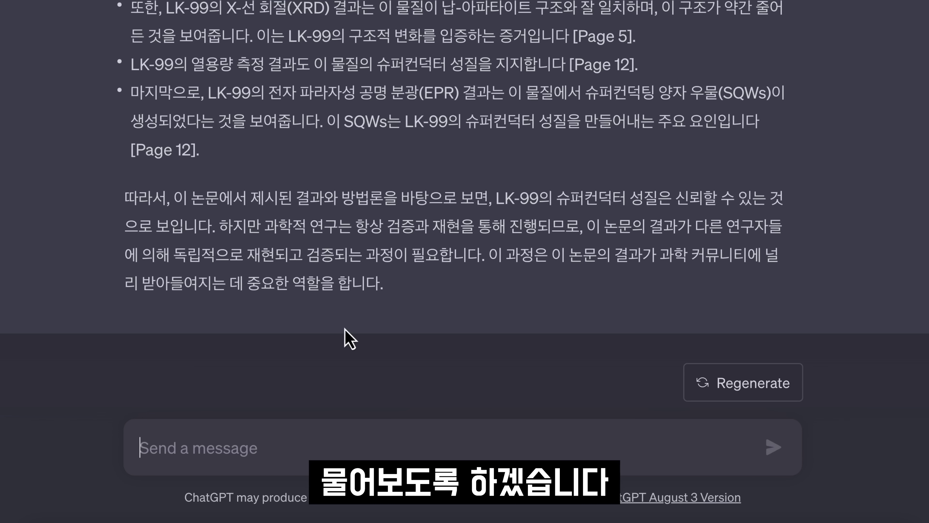
pyautogui.write('연구결과')
pyautogui.write('검증')
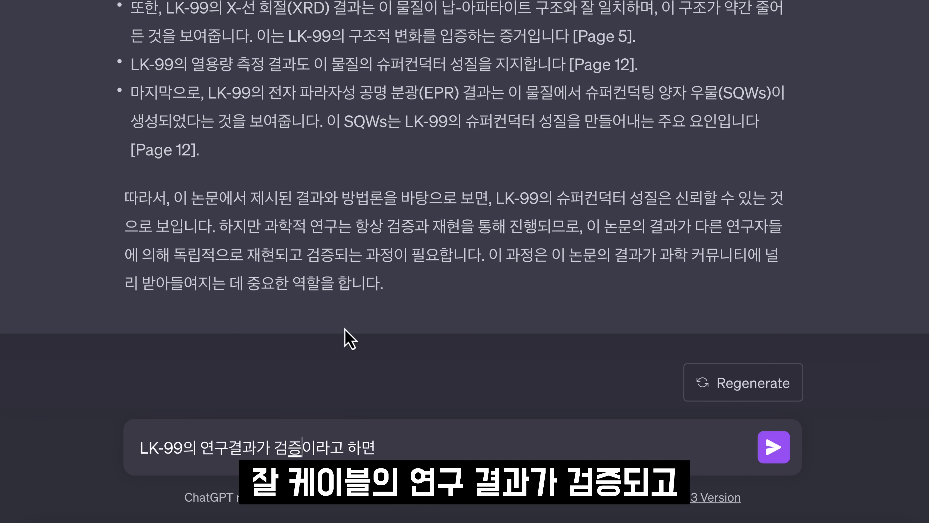
pyautogui.write('되고 성공적ㅇ')
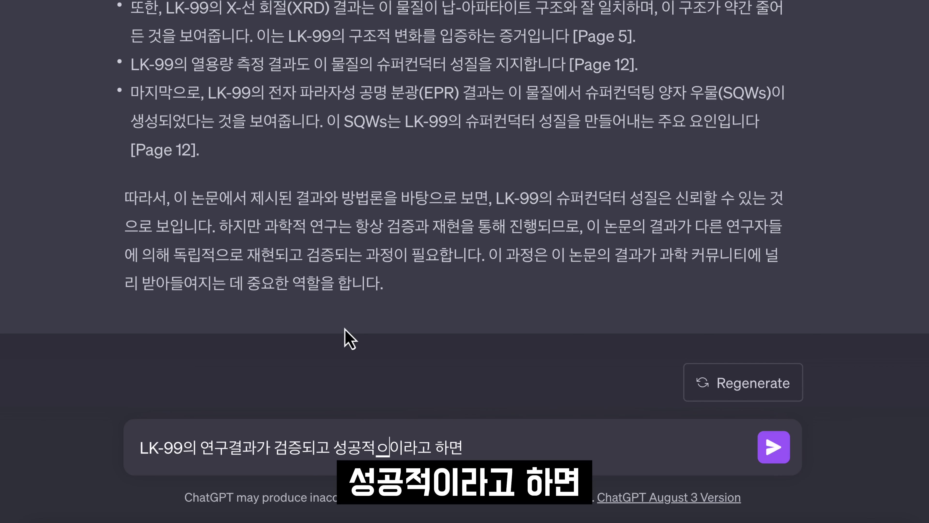
pyautogui.press('BackSpace')
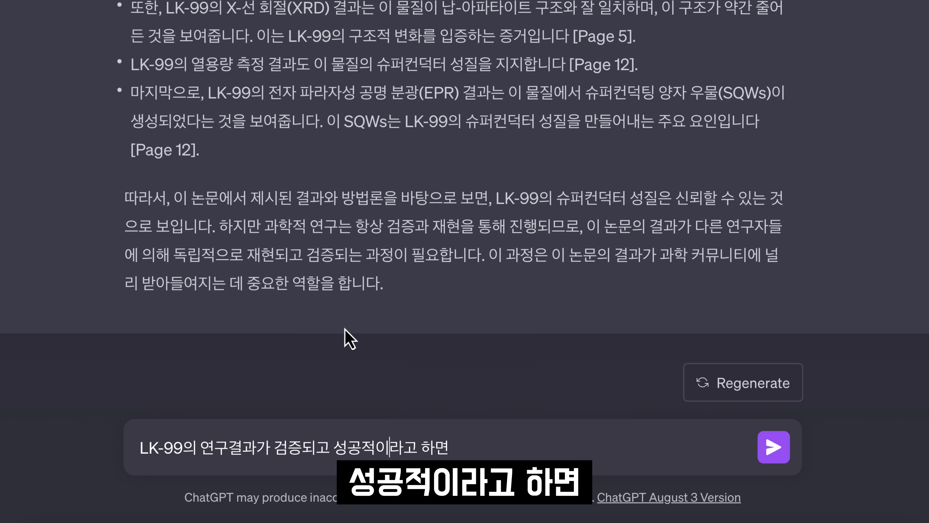
pyautogui.press('End')
pyautogui.write('우리 사회는 어떻게 변화가 되나요')
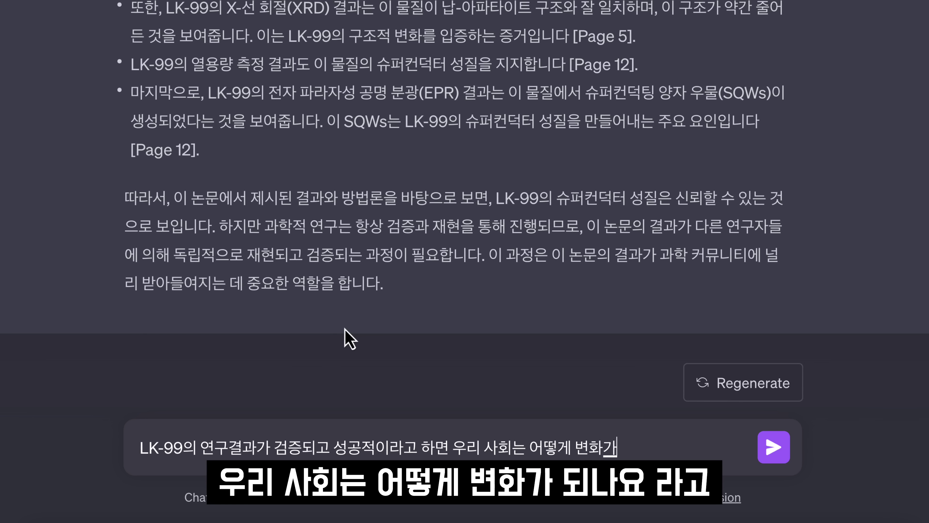
pyautogui.write('?')
pyautogui.press('Return')
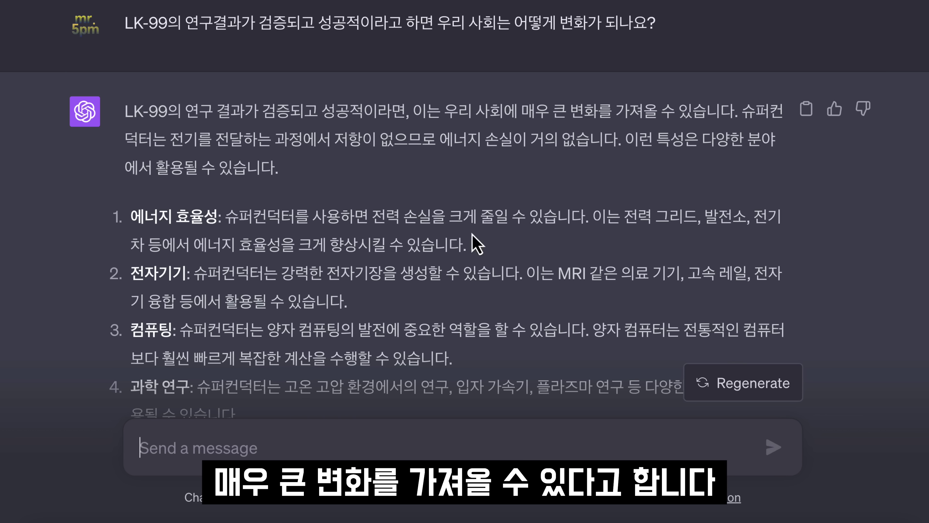
# Read the new answer's introduction and its energy efficiency item, marking the phrases on zero resistance, reduced power loss and electric cars.
pyautogui.moveTo(169, 143); pyautogui.dragTo(438, 143)
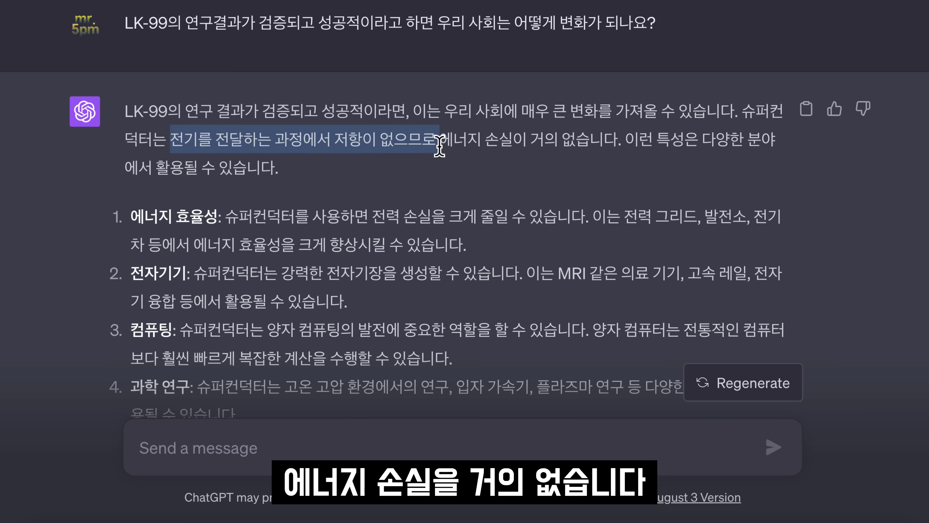
pyautogui.click(512, 186)
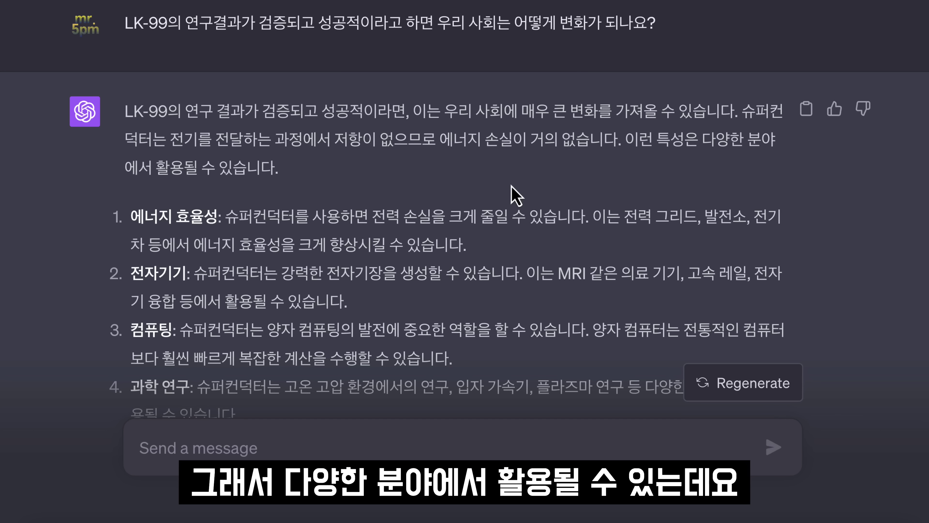
pyautogui.scroll(-2, 511, 185)
pyautogui.moveTo(131, 128); pyautogui.dragTo(219, 127)
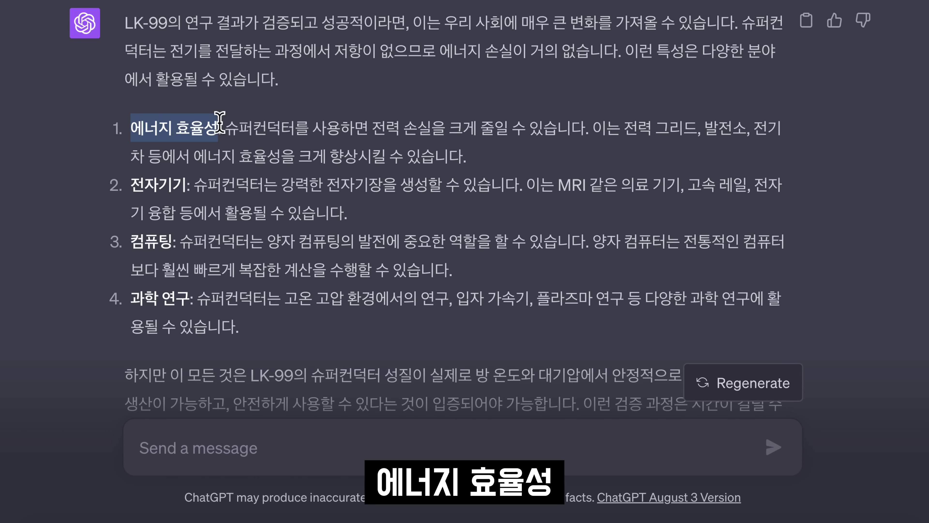
pyautogui.click(304, 183)
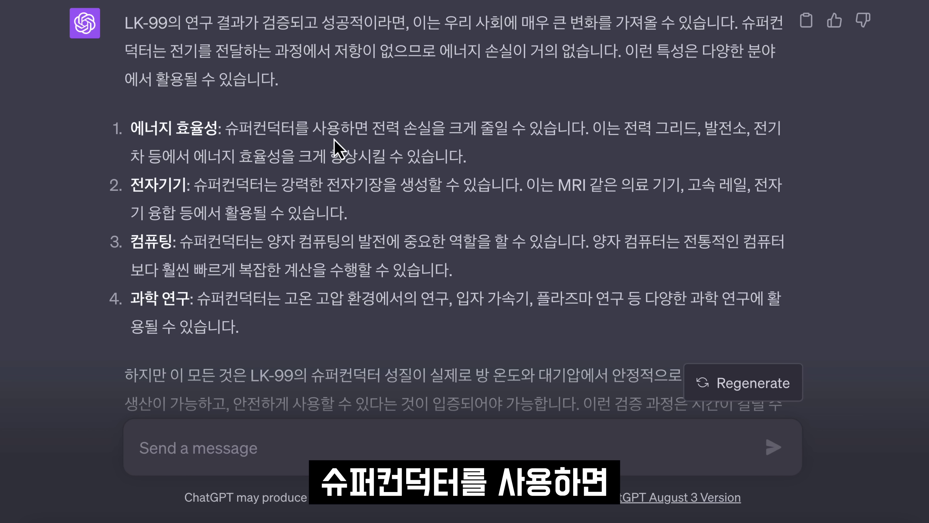
pyautogui.moveTo(377, 128); pyautogui.dragTo(579, 130)
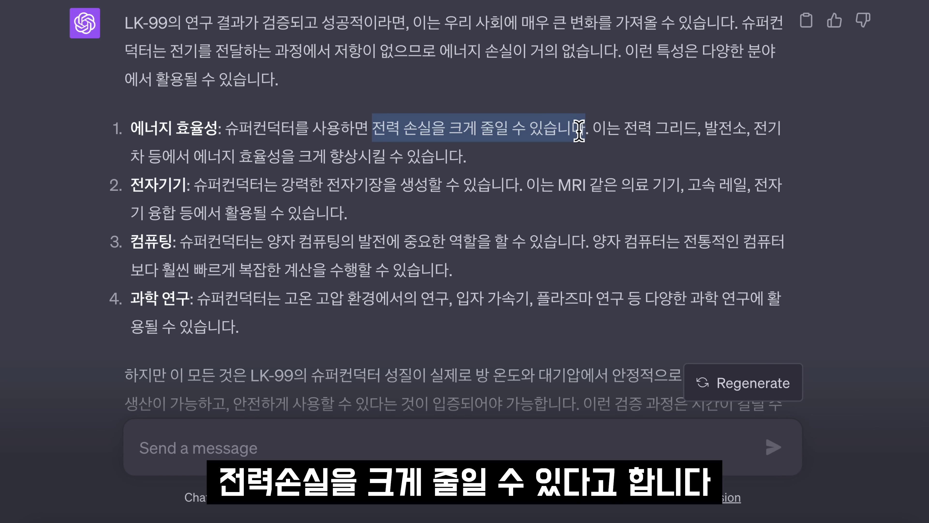
pyautogui.click(556, 172)
pyautogui.moveTo(755, 128); pyautogui.dragTo(152, 161)
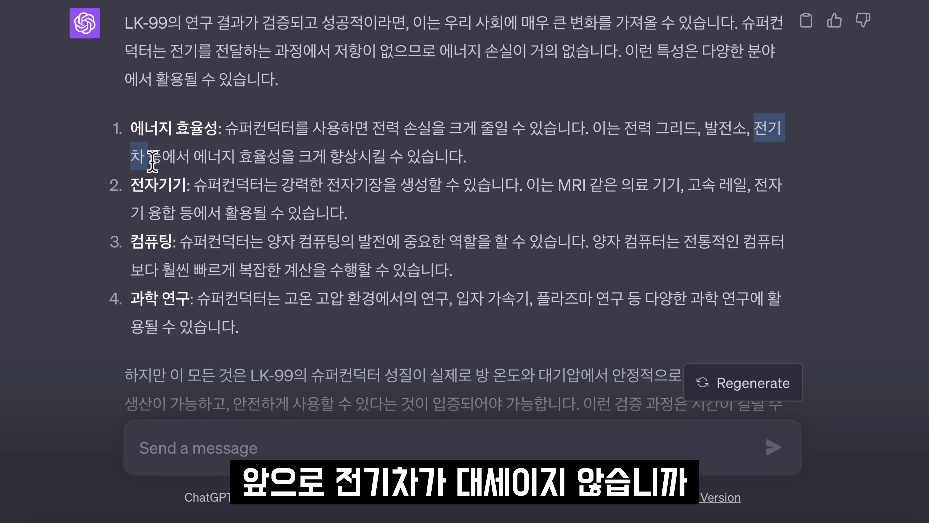
pyautogui.click(262, 175)
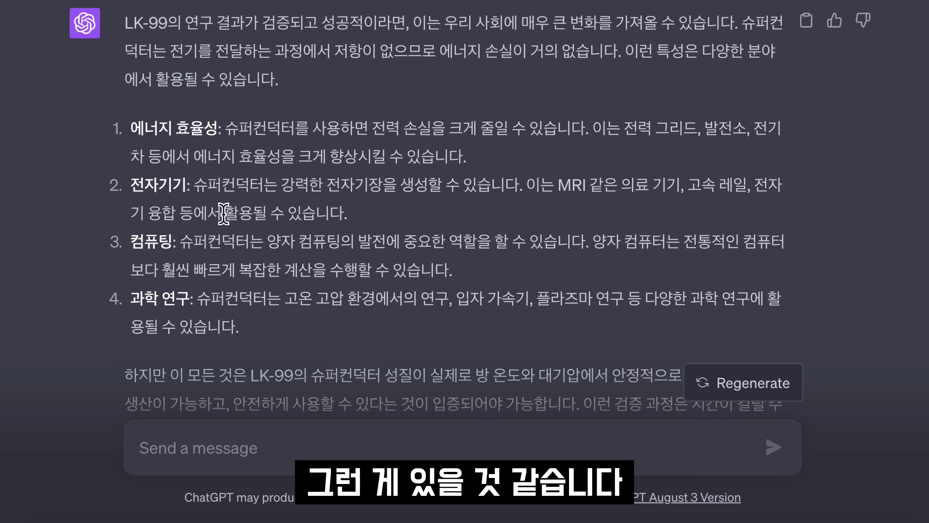
# Read the electronic devices item, marking the phrases on strong electromagnetic fields, MRI medical devices and high-speed rail.
pyautogui.moveTo(133, 185); pyautogui.dragTo(449, 180)
pyautogui.click(198, 188)
pyautogui.click(450, 182)
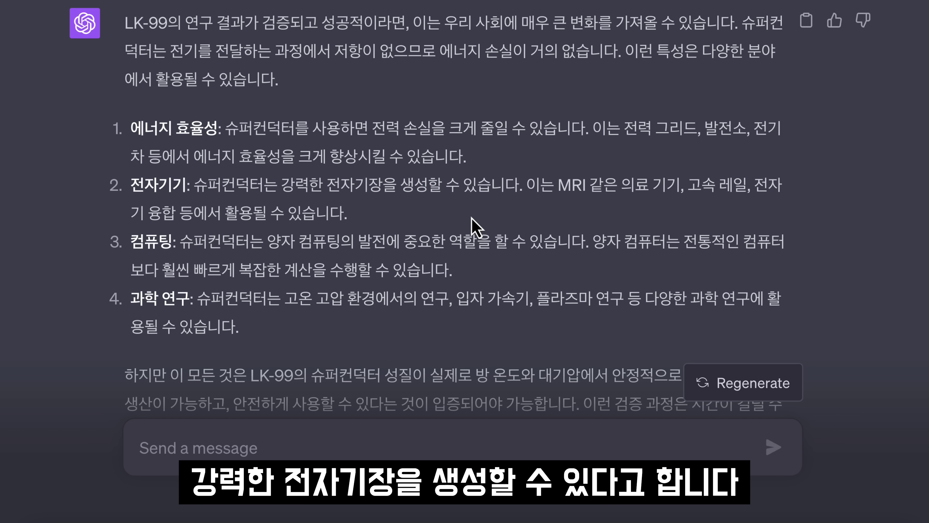
pyautogui.moveTo(558, 185); pyautogui.dragTo(751, 181)
pyautogui.click(664, 216)
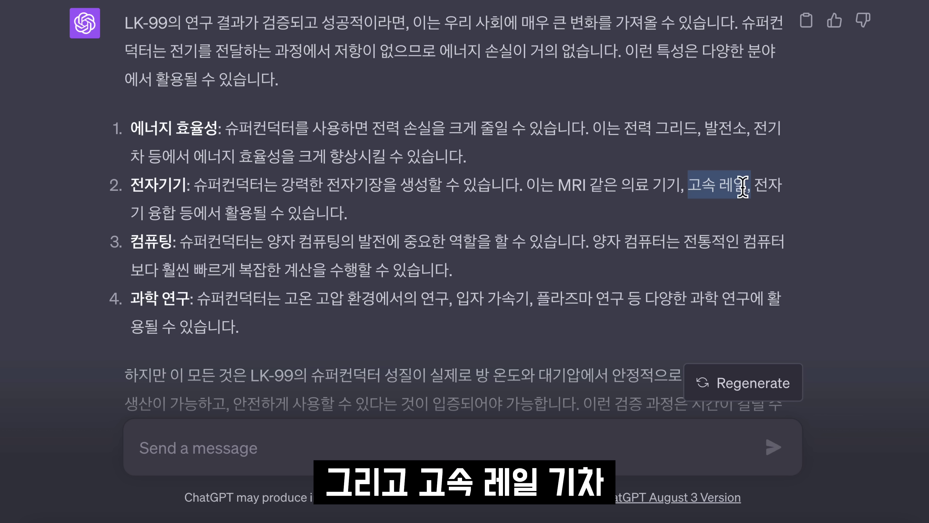
pyautogui.click(184, 260)
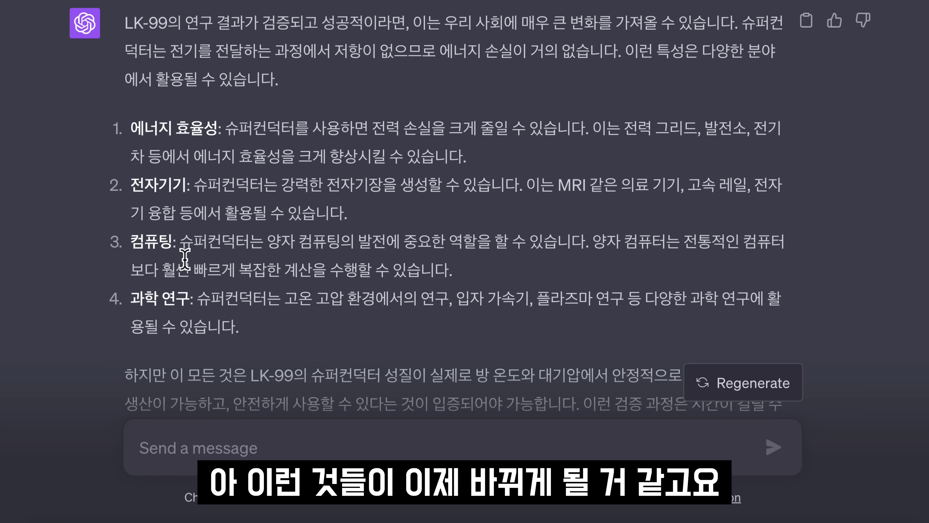
# Read the computing item, marking the phrases on quantum computing development and faster complex calculations.
pyautogui.scroll(-1, 248, 265)
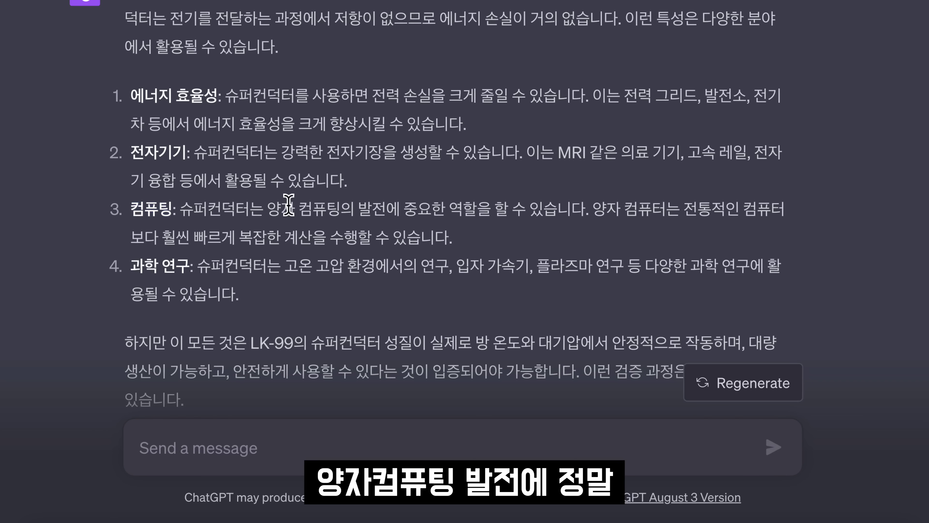
pyautogui.moveTo(267, 208); pyautogui.dragTo(488, 208)
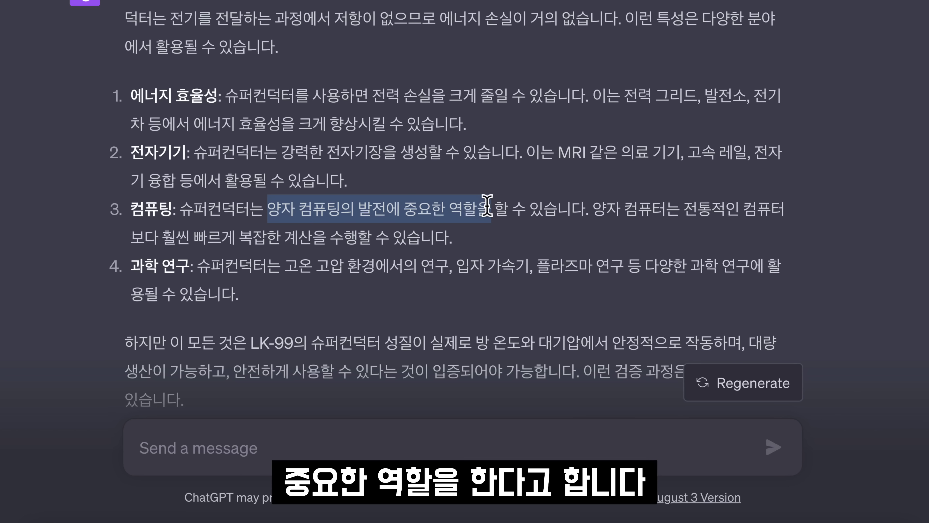
pyautogui.click(504, 240)
pyautogui.scroll(1, 505, 240)
pyautogui.moveTo(177, 269); pyautogui.dragTo(459, 267)
pyautogui.click(434, 320)
# Read the closing paragraph on LK-99's conditions for use, marking the phrases on stable operation, safe use and the verification process.
pyautogui.scroll(-3, 425, 321)
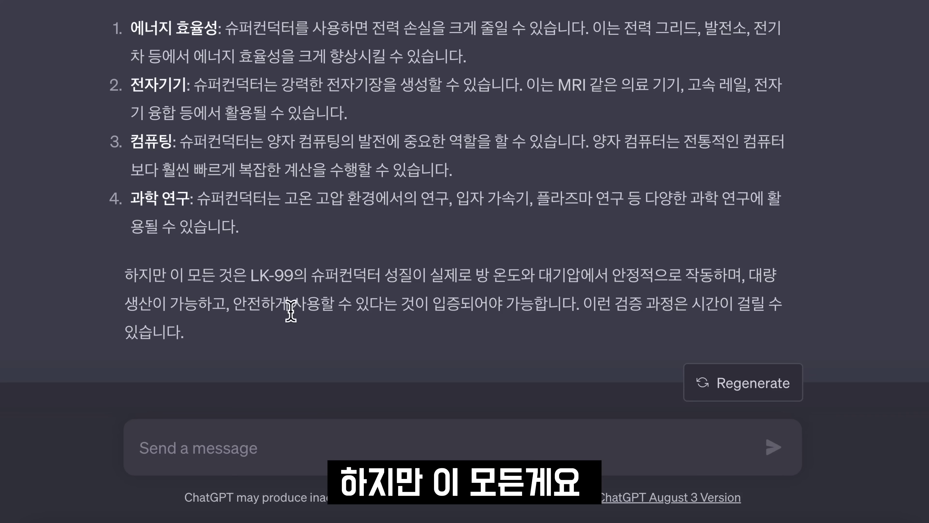
pyautogui.moveTo(251, 275); pyautogui.dragTo(679, 278)
pyautogui.click(512, 300)
pyautogui.click(745, 289)
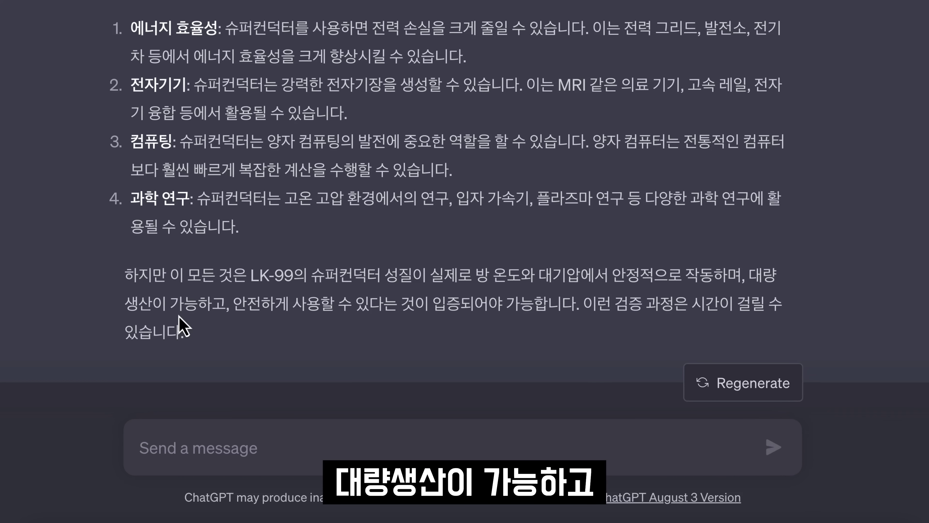
pyautogui.moveTo(233, 306); pyautogui.dragTo(430, 313)
pyautogui.click(497, 312)
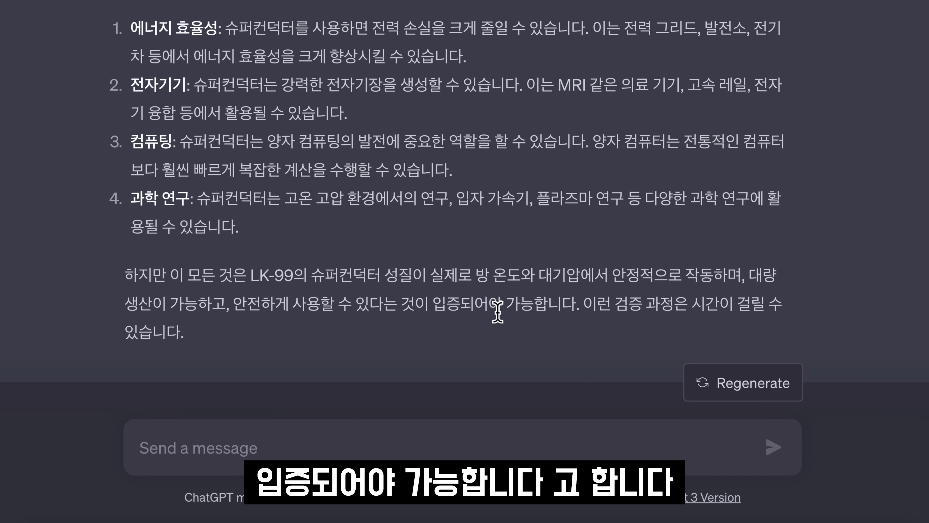
pyautogui.scroll(1, 498, 312)
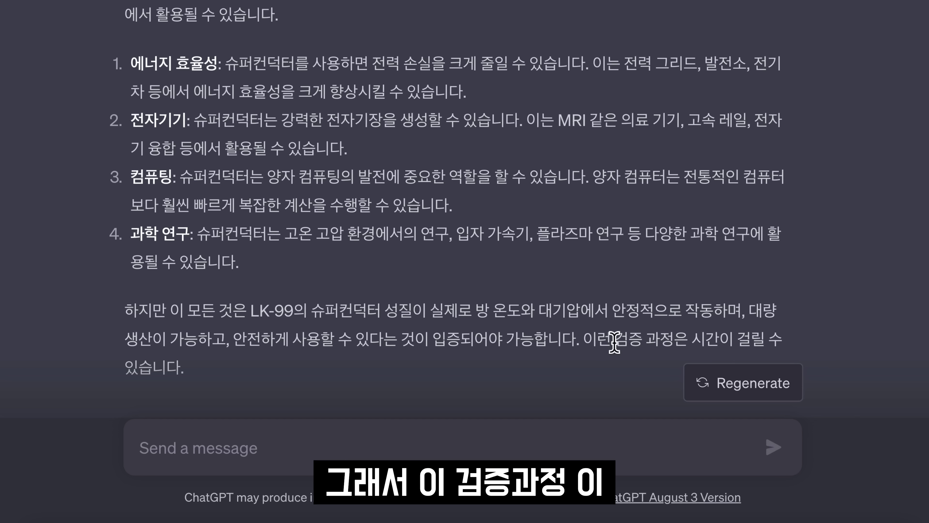
pyautogui.moveTo(615, 338); pyautogui.dragTo(841, 354)
pyautogui.click(380, 389)
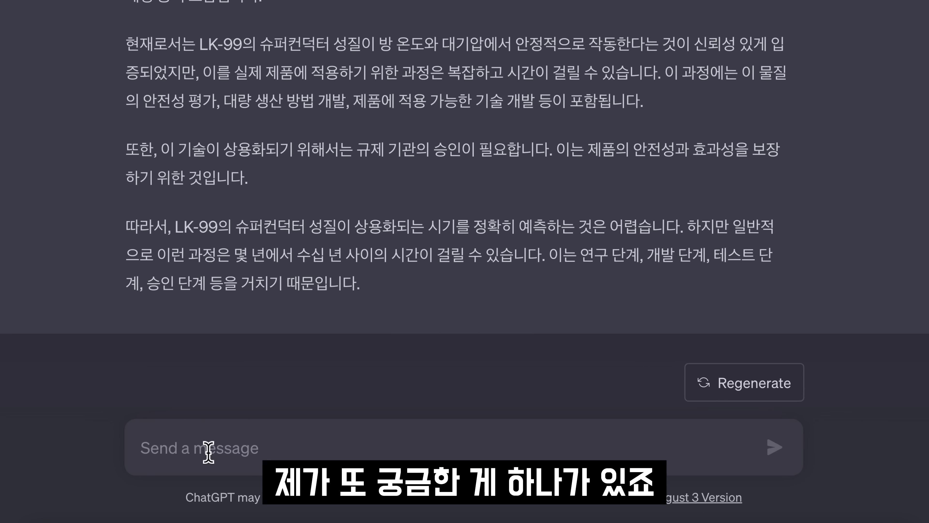
# Send the follow-up question "전기차 관련해서는 어떤 변화가 생길까요?".
pyautogui.write('전기차 관련해서는 어떤 ')
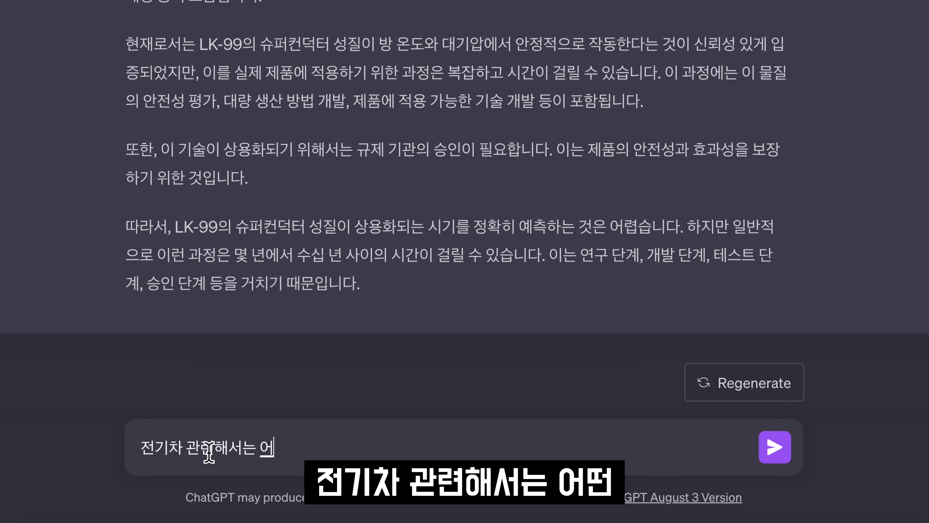
pyautogui.write('변화가 생길까요?')
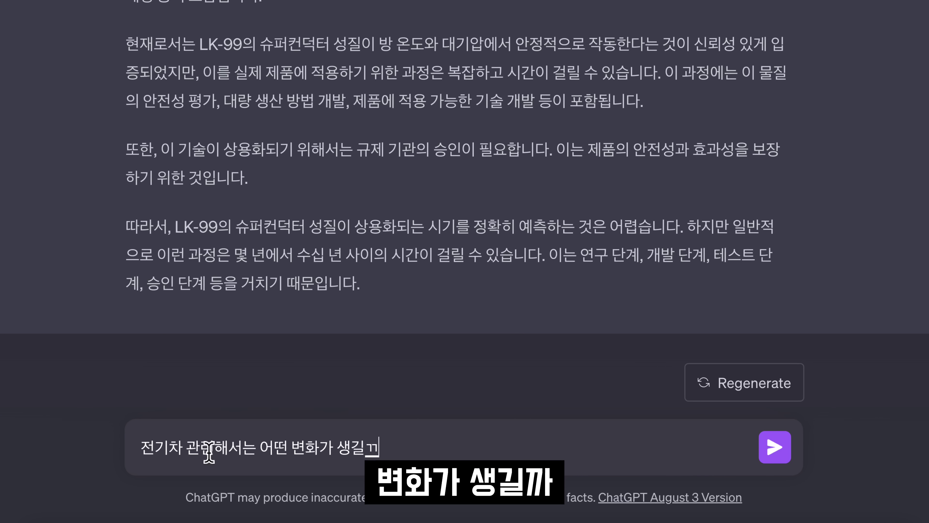
pyautogui.press('Return')
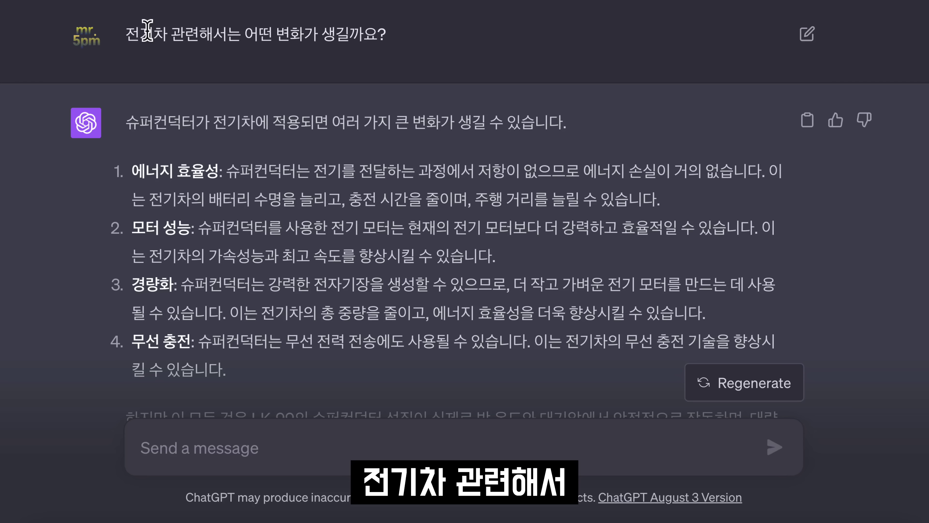
# Read the electric car answer's energy efficiency item, marking the phrases on energy loss, battery life, charging time and driving range.
pyautogui.scroll(-5, 280, 152)
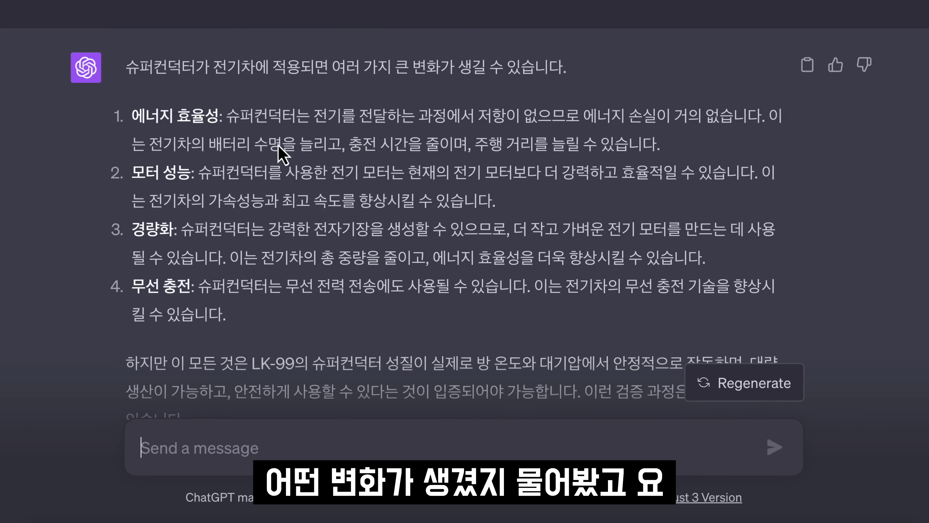
pyautogui.scroll(8, 280, 154)
pyautogui.scroll(-2, 220, 157)
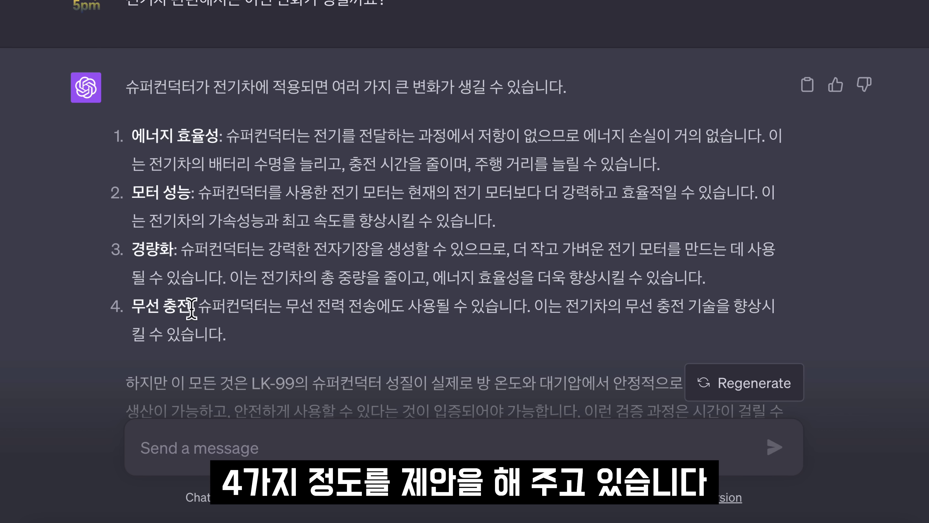
pyautogui.moveTo(313, 136); pyautogui.dragTo(754, 139)
pyautogui.click(590, 137)
pyautogui.click(639, 223)
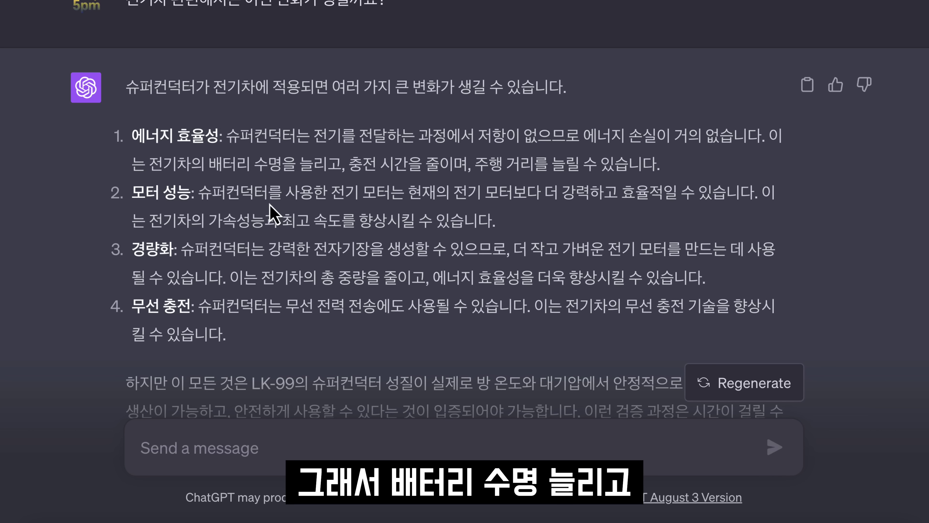
pyautogui.moveTo(209, 164); pyautogui.dragTo(457, 164)
pyautogui.moveTo(523, 164); pyautogui.dragTo(657, 161)
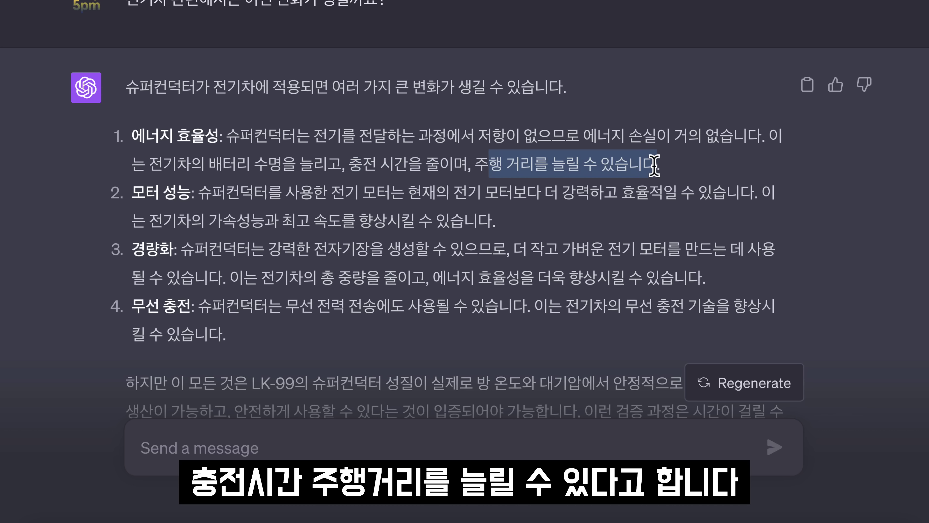
pyautogui.click(535, 238)
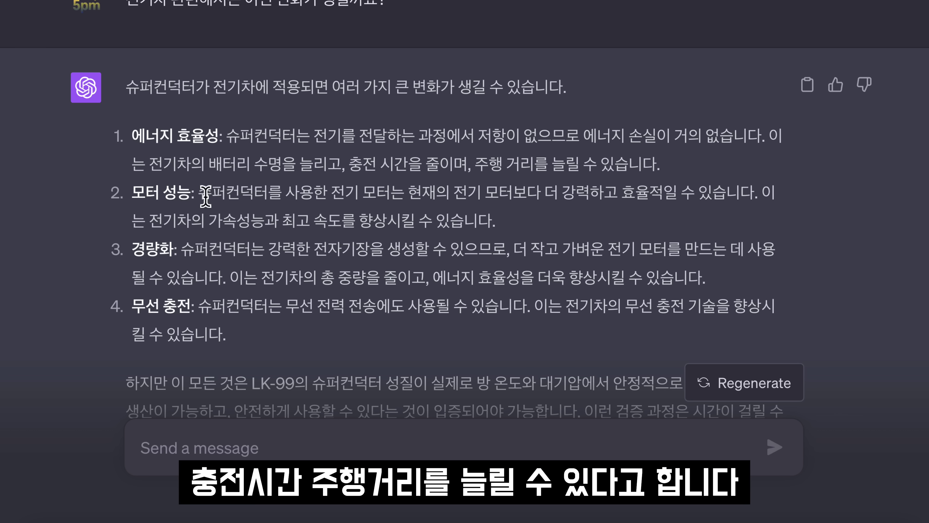
# Read the motor performance item, marking the phrases on stronger, more efficient motors and on acceleration and top speed.
pyautogui.moveTo(451, 192); pyautogui.dragTo(651, 192)
pyautogui.click(584, 249)
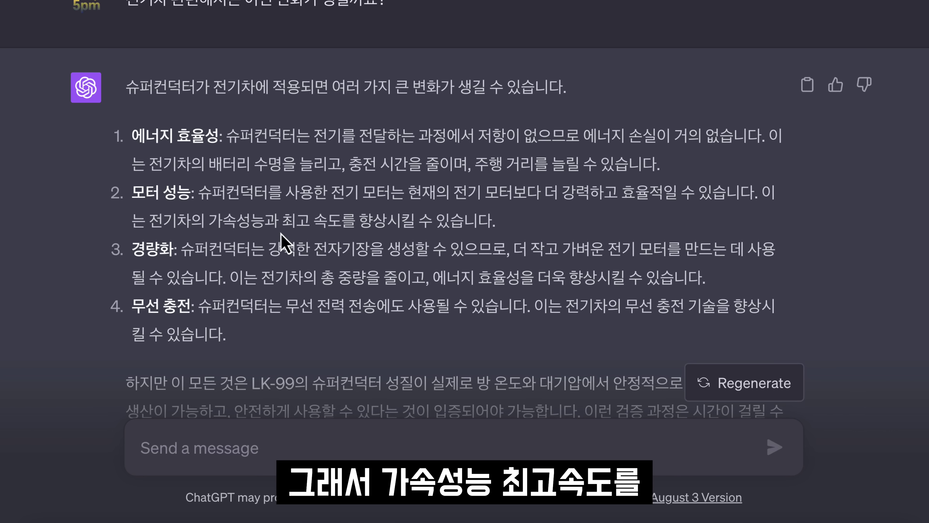
pyautogui.moveTo(209, 220); pyautogui.dragTo(336, 220)
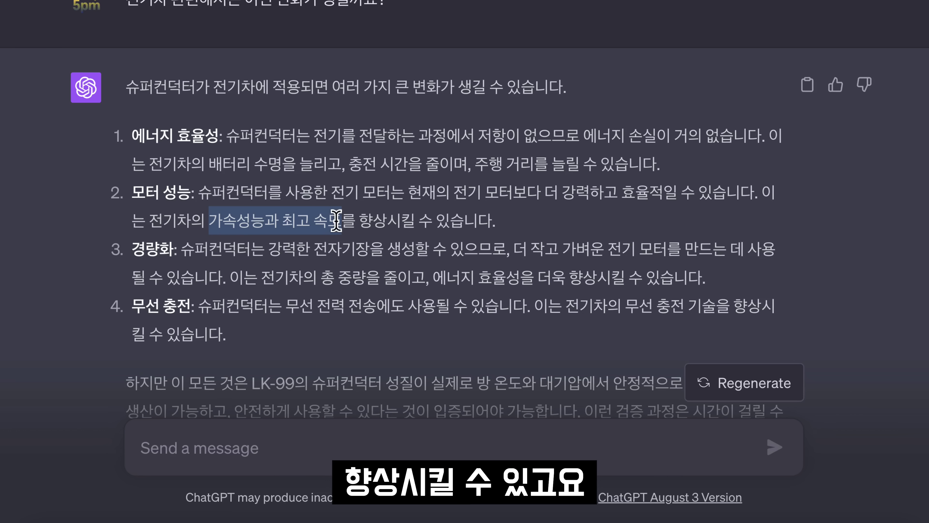
pyautogui.click(521, 237)
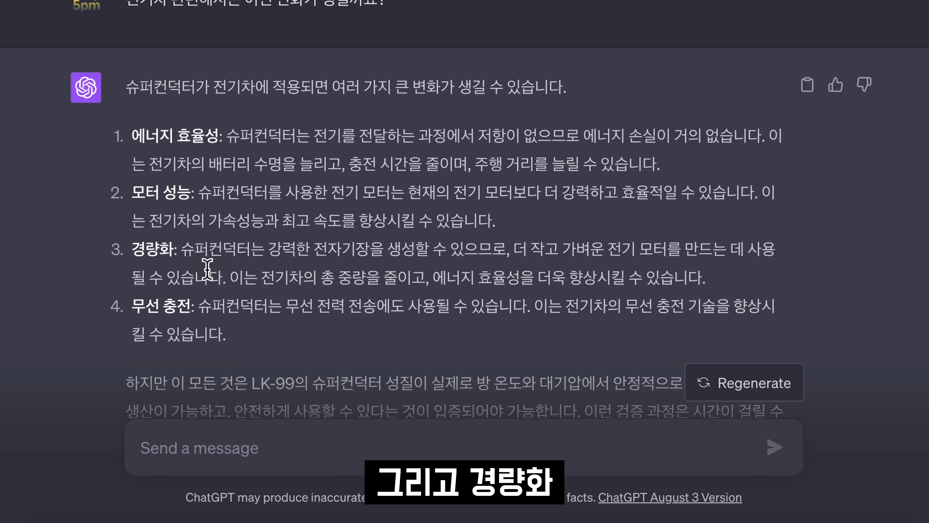
# Read the weight reduction and wireless charging items, marking the phrases on smaller motors, total vehicle weight and wireless power transfer.
pyautogui.moveTo(270, 248); pyautogui.dragTo(707, 280)
pyautogui.click(699, 299)
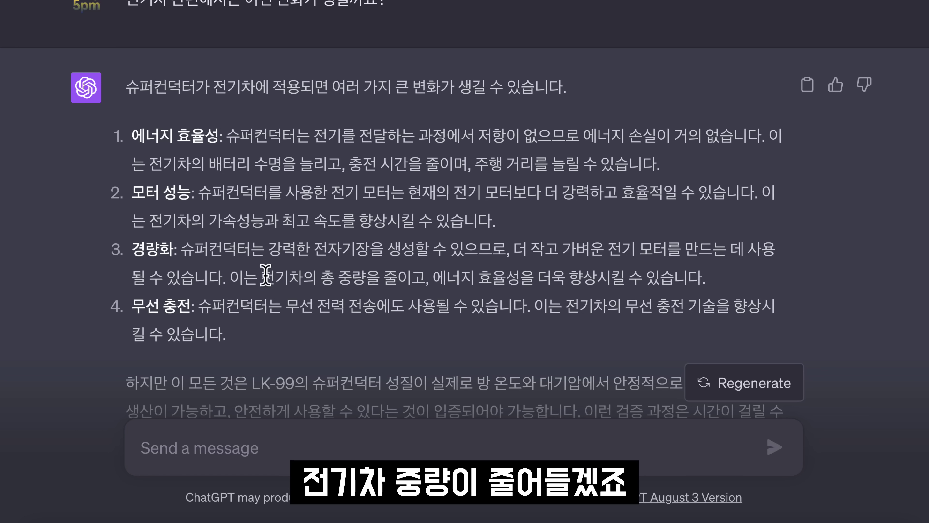
pyautogui.moveTo(261, 277); pyautogui.dragTo(431, 277)
pyautogui.moveTo(134, 305); pyautogui.dragTo(284, 334)
pyautogui.click(283, 350)
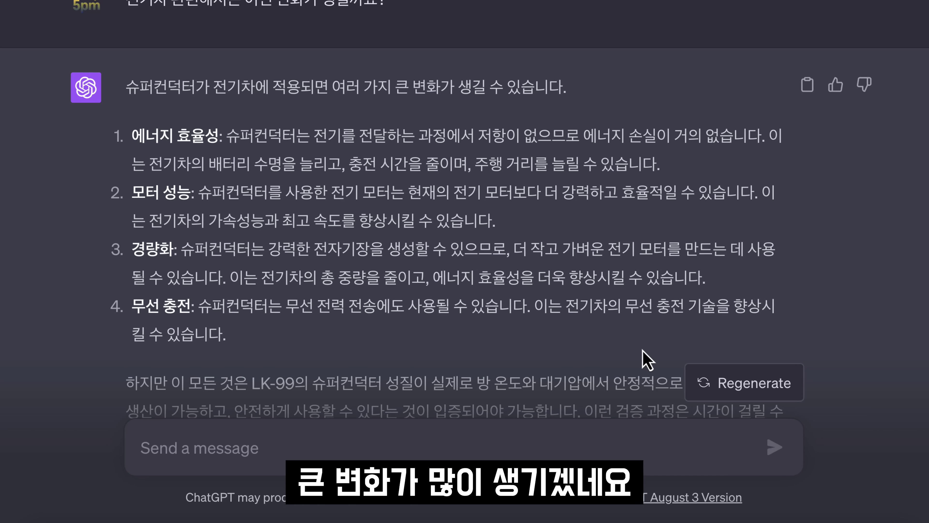
pyautogui.scroll(-2, 644, 361)
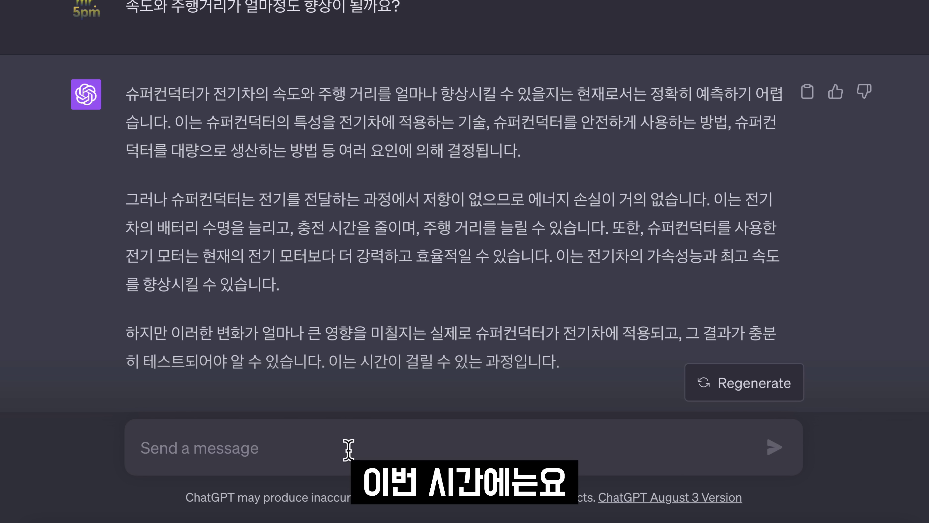